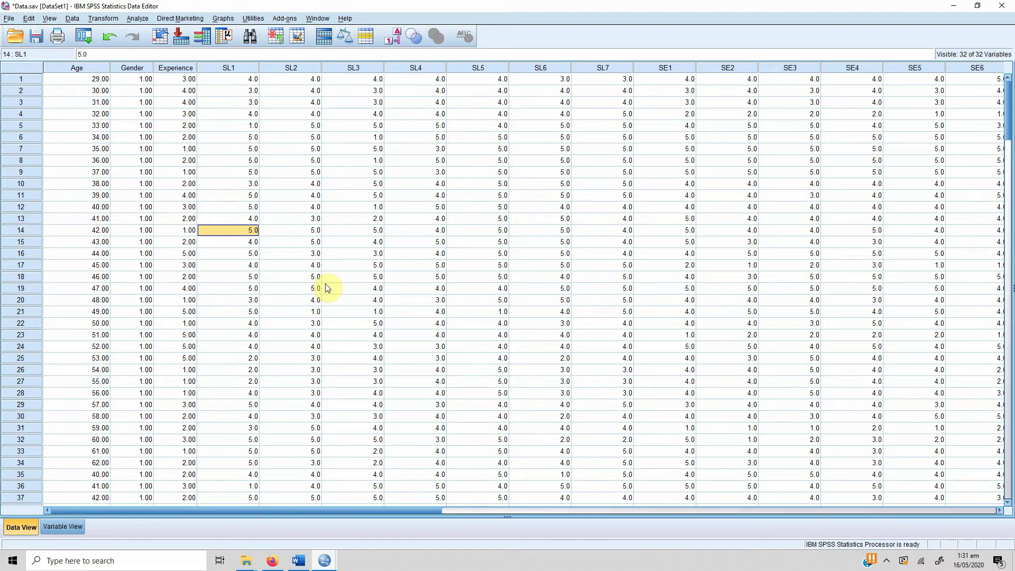
Select the Age column, then its first values 29.00 and 30.00, in the data grid
{"action": "left_click", "coordinate": [85, 68]}
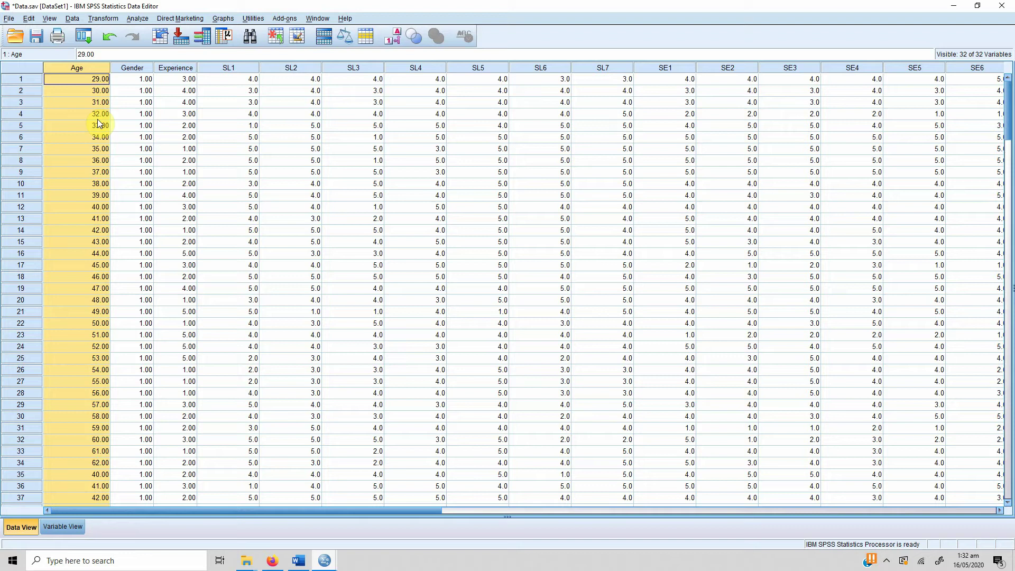
{"action": "left_click", "coordinate": [90, 80]}
{"action": "left_click", "coordinate": [90, 91]}
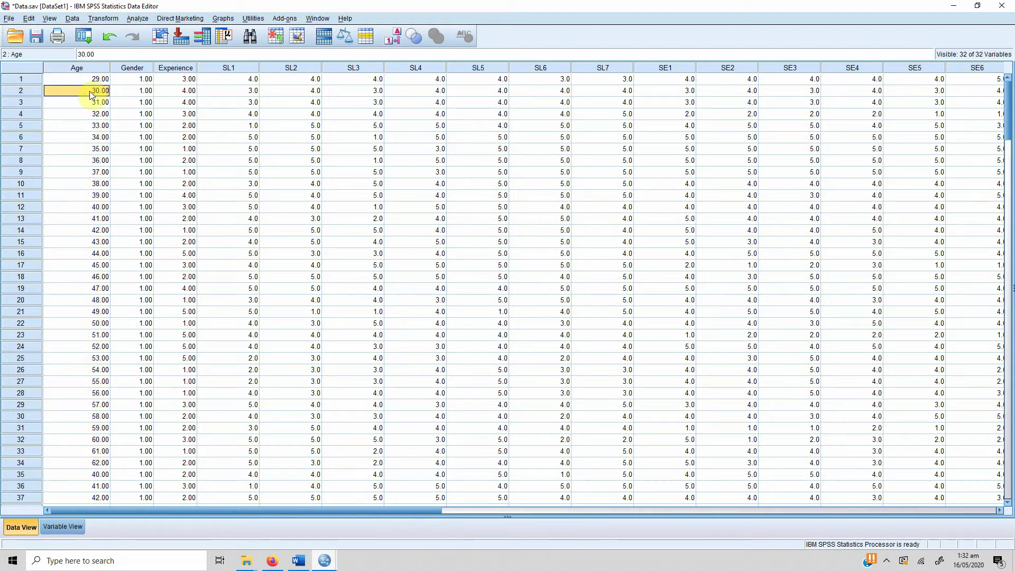
{"action": "left_click", "coordinate": [84, 82]}
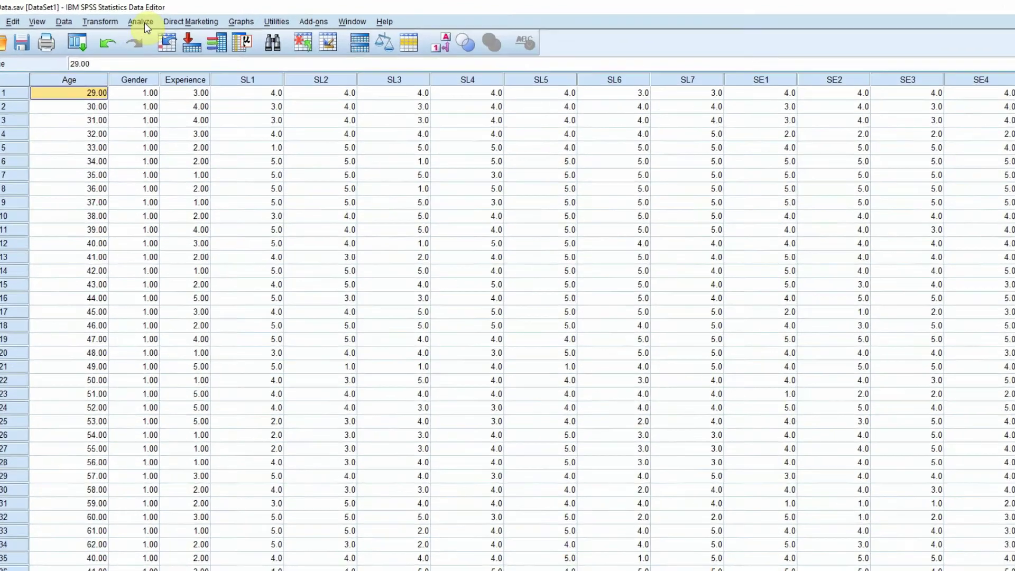
Run Frequencies on Age, giving a table of ages 29 to 65 across 221 cases
{"action": "left_click", "coordinate": [140, 19]}
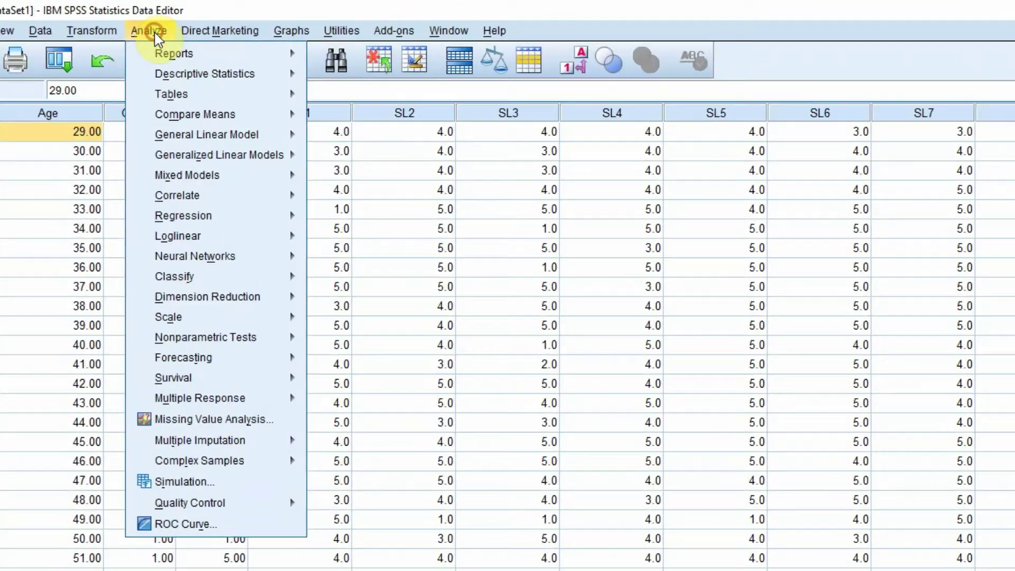
{"action": "mouse_move", "coordinate": [252, 89]}
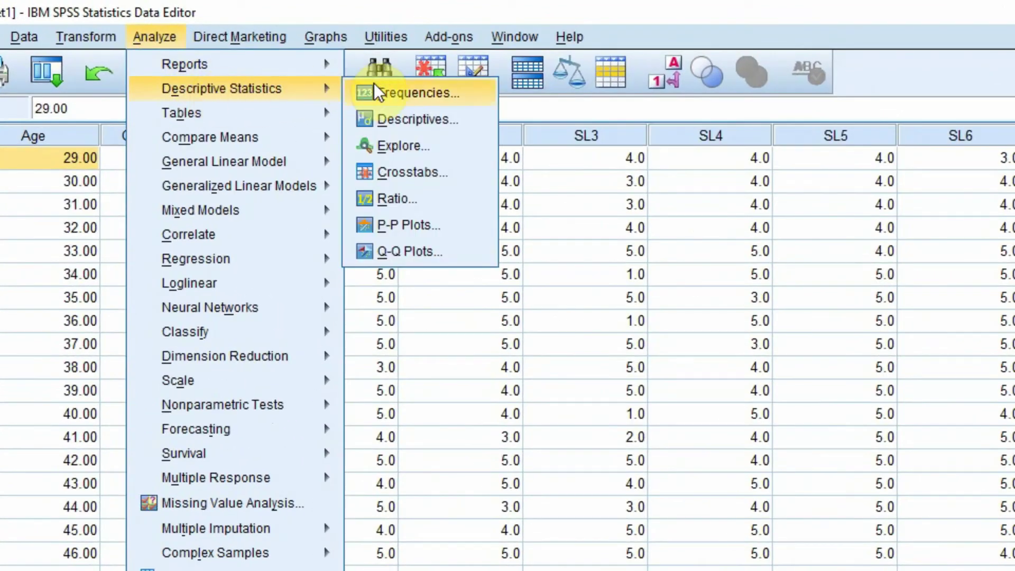
{"action": "left_click", "coordinate": [386, 90]}
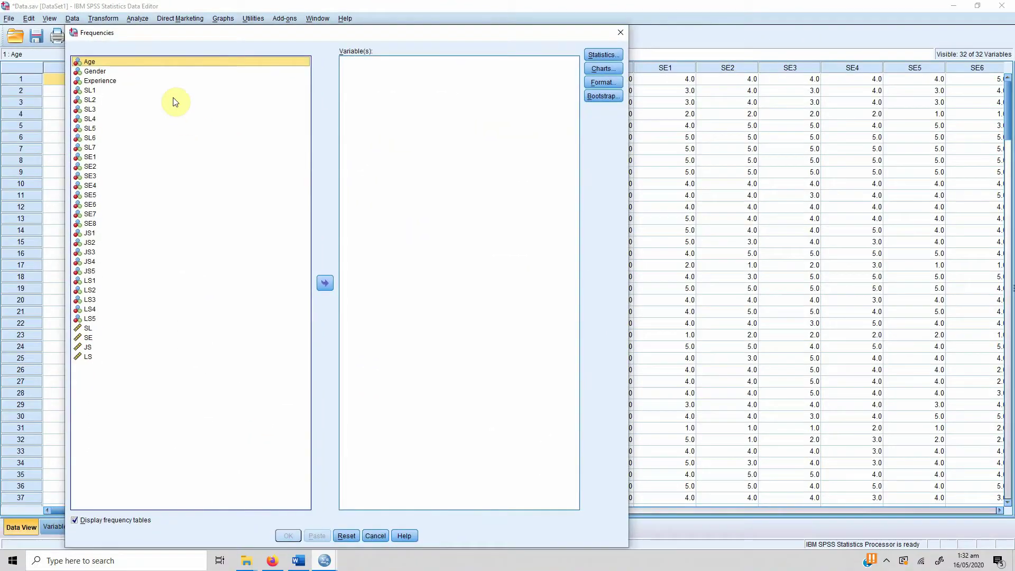
{"action": "left_click", "coordinate": [324, 283]}
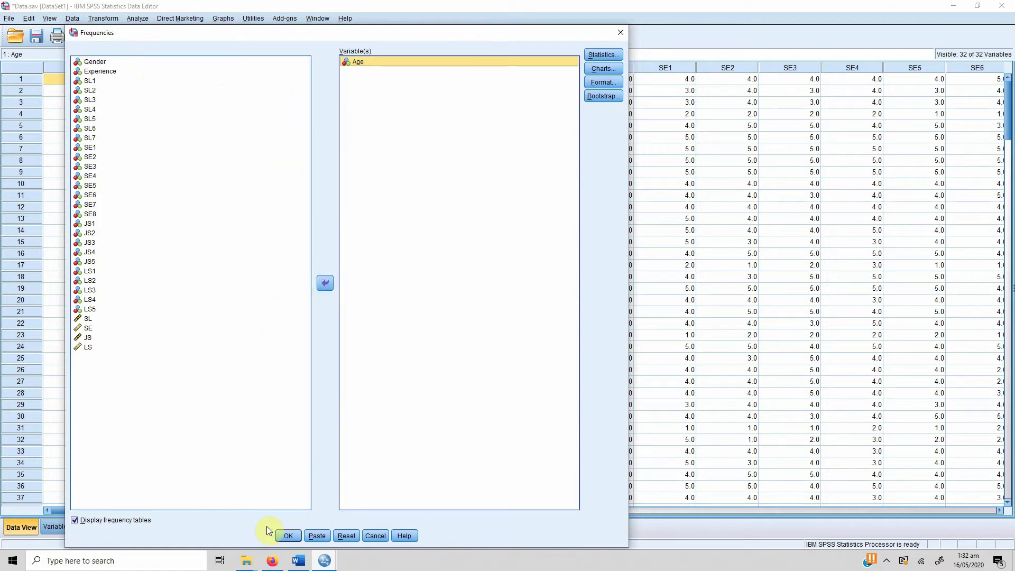
{"action": "left_click", "coordinate": [286, 536]}
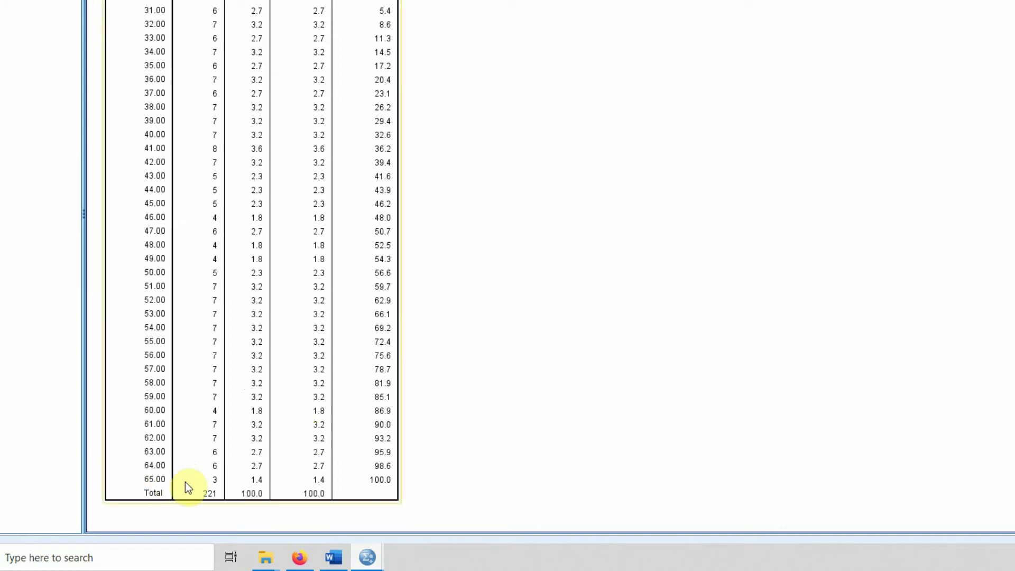
{"action": "left_click", "coordinate": [590, 404]}
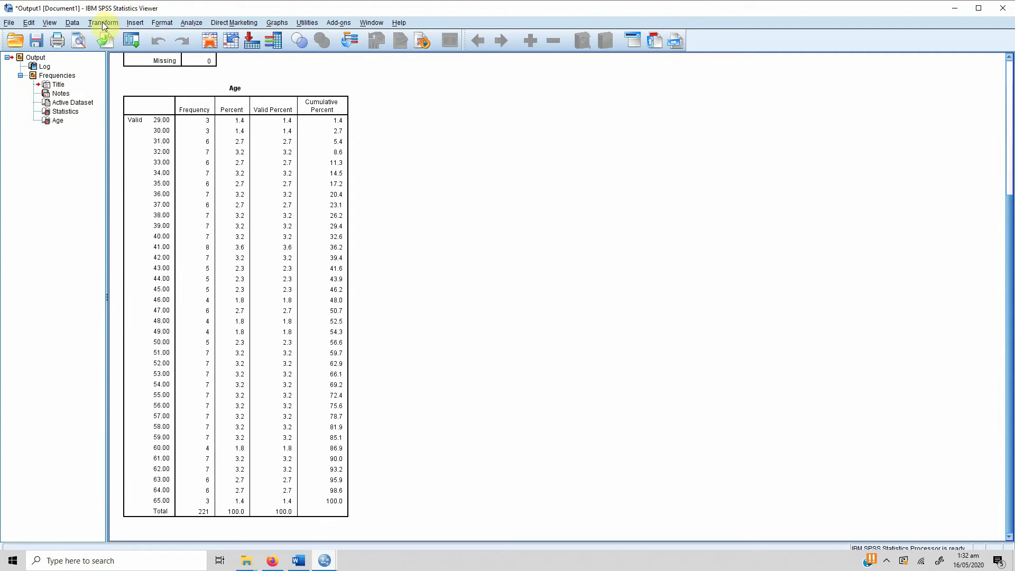
In Recode into Different Variables, map Age to a new output variable named Age_GR
{"action": "left_click", "coordinate": [103, 24]}
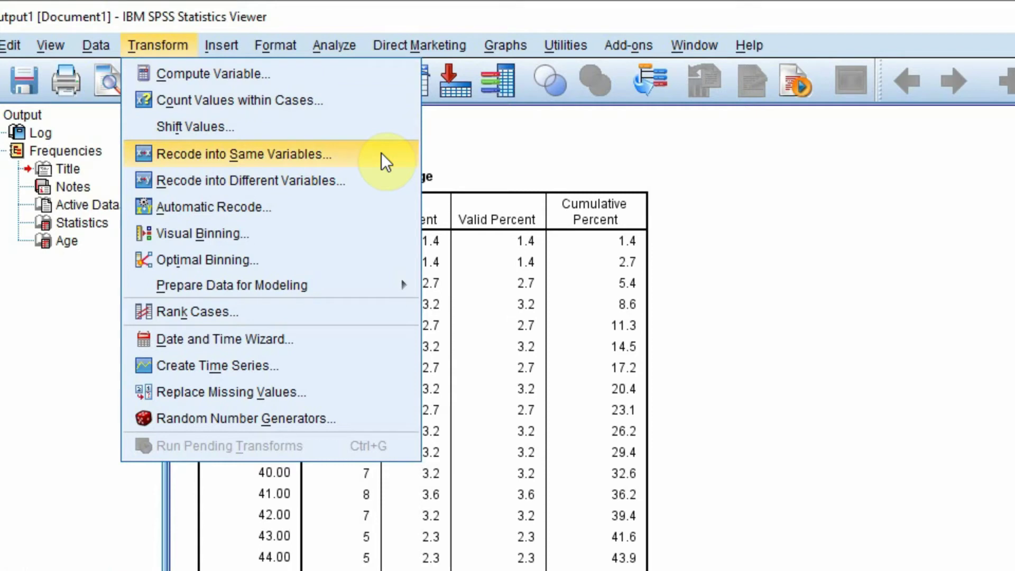
{"action": "left_click", "coordinate": [372, 189]}
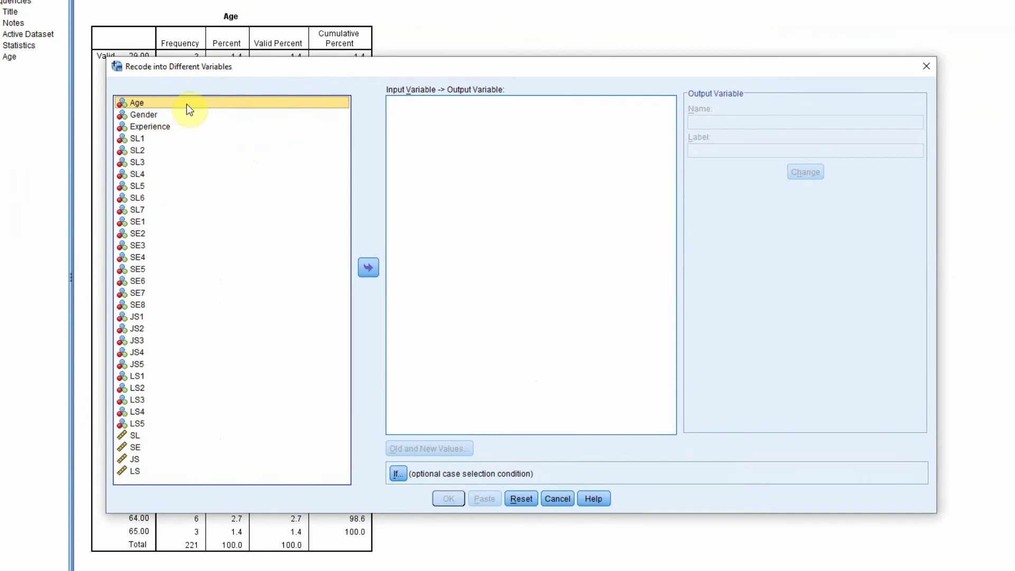
{"action": "left_click", "coordinate": [367, 266]}
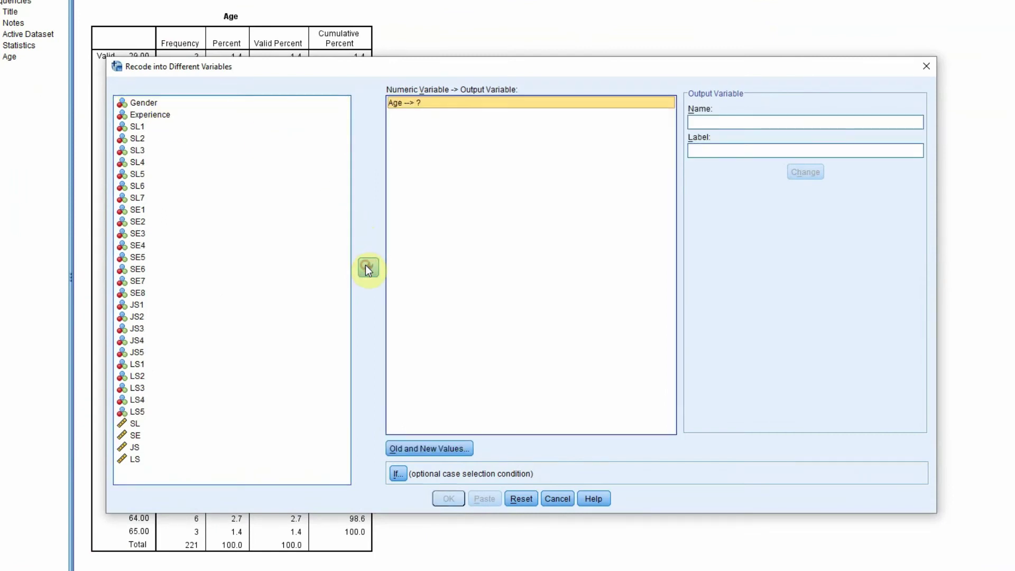
{"action": "left_click", "coordinate": [711, 119]}
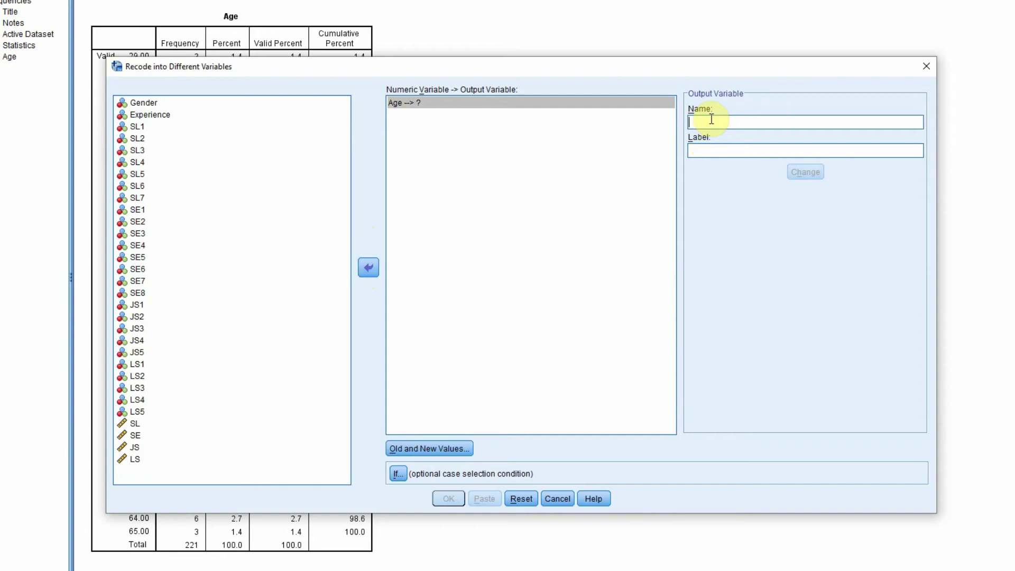
{"action": "type", "text": "Age_GR"}
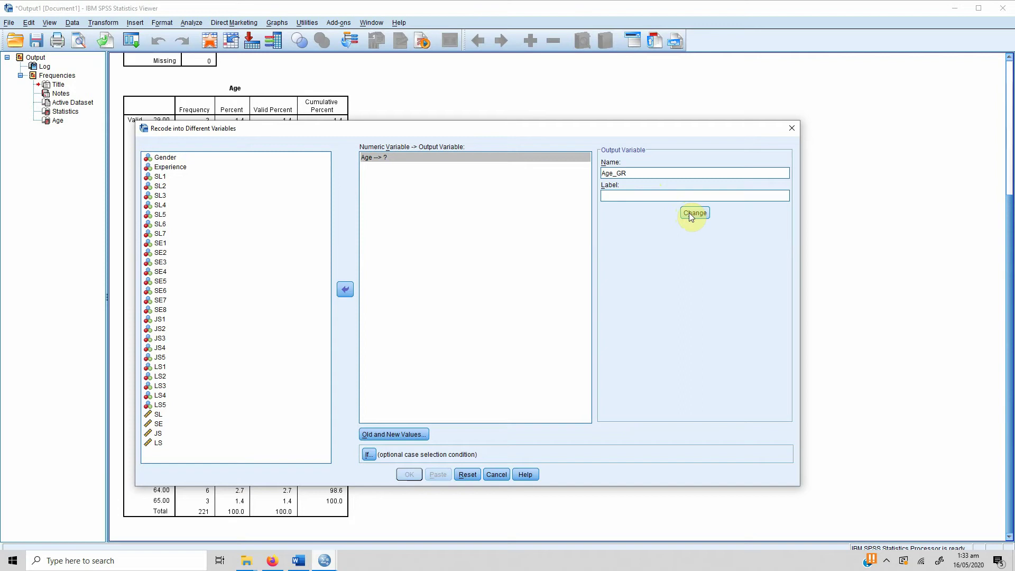
{"action": "left_click", "coordinate": [691, 214]}
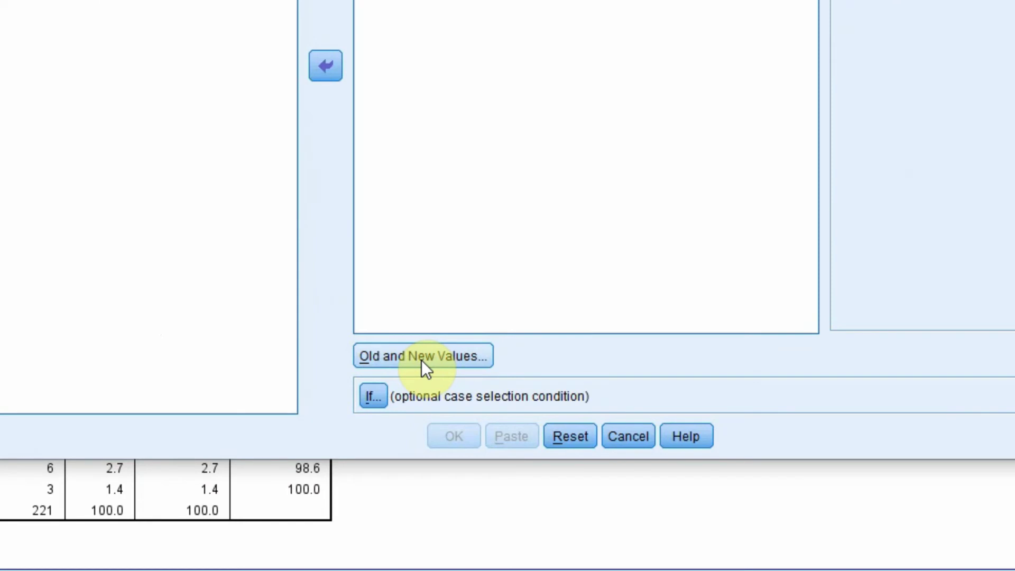
In Old and New Values, add the range rule 26 through 35 → 1
{"action": "left_click", "coordinate": [456, 359]}
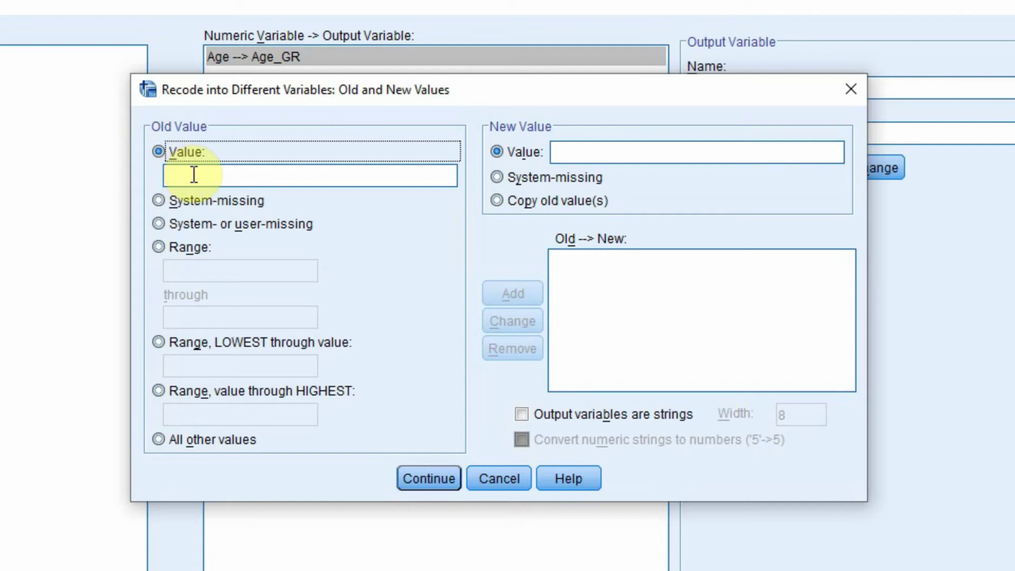
{"action": "left_click", "coordinate": [174, 253]}
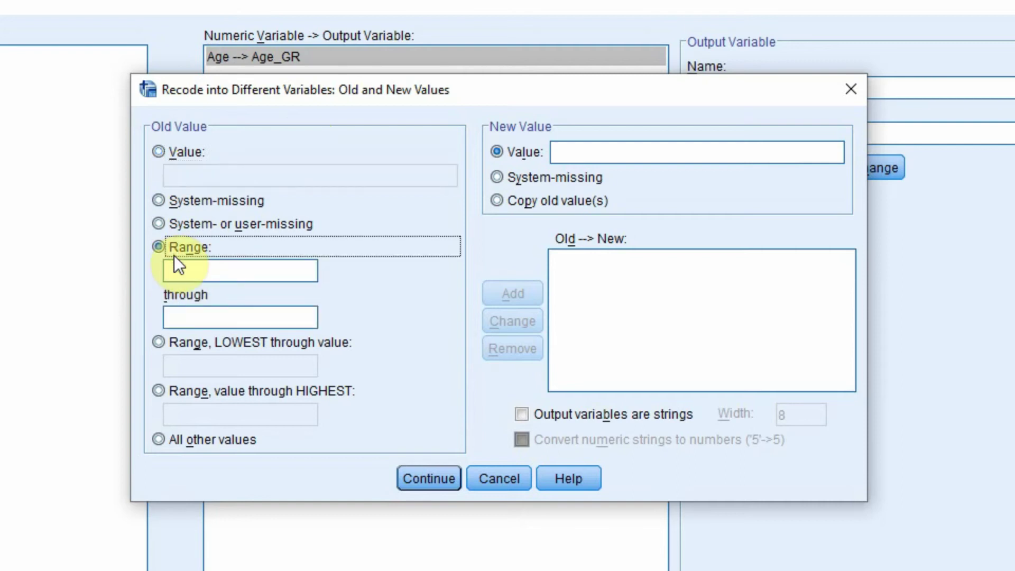
{"action": "left_click", "coordinate": [178, 271]}
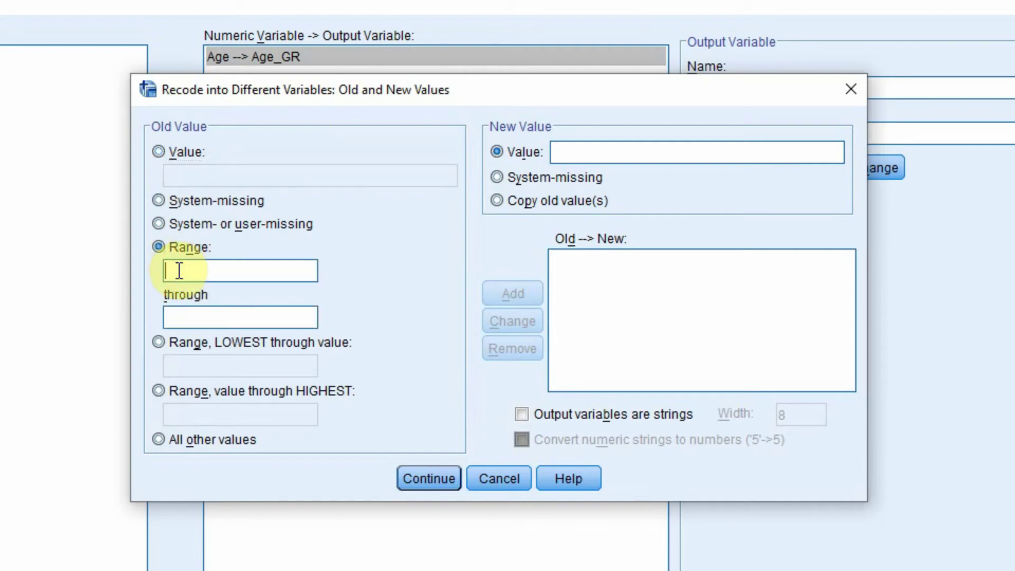
{"action": "type", "text": "26"}
{"action": "left_click", "coordinate": [190, 316]}
{"action": "type", "text": "35"}
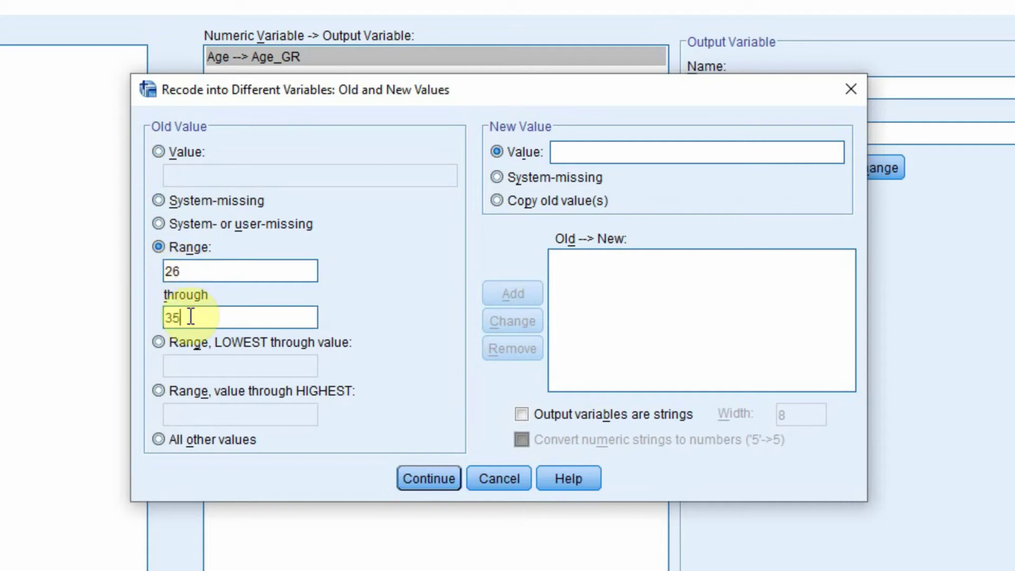
{"action": "left_click", "coordinate": [621, 152]}
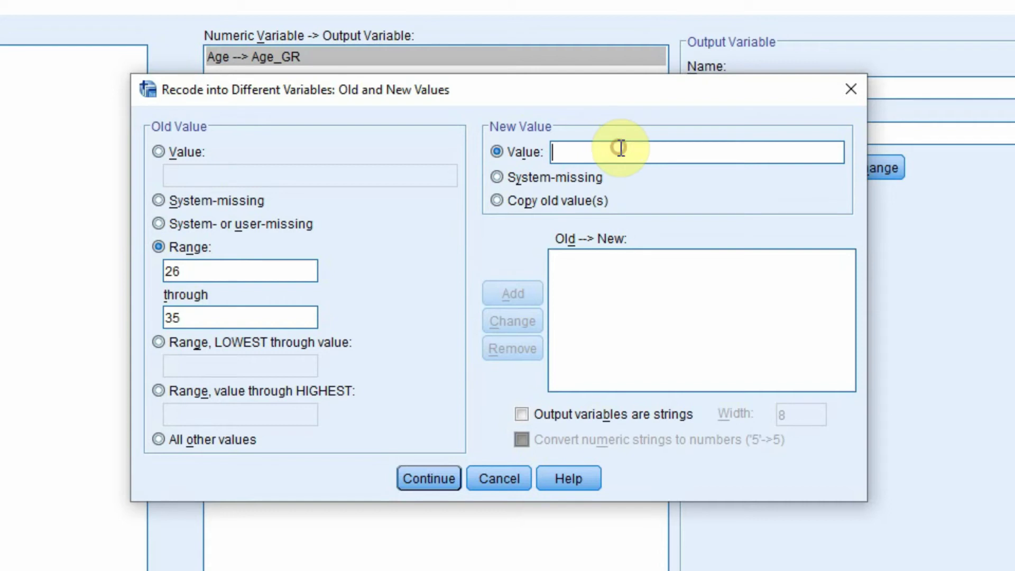
{"action": "type", "text": "1"}
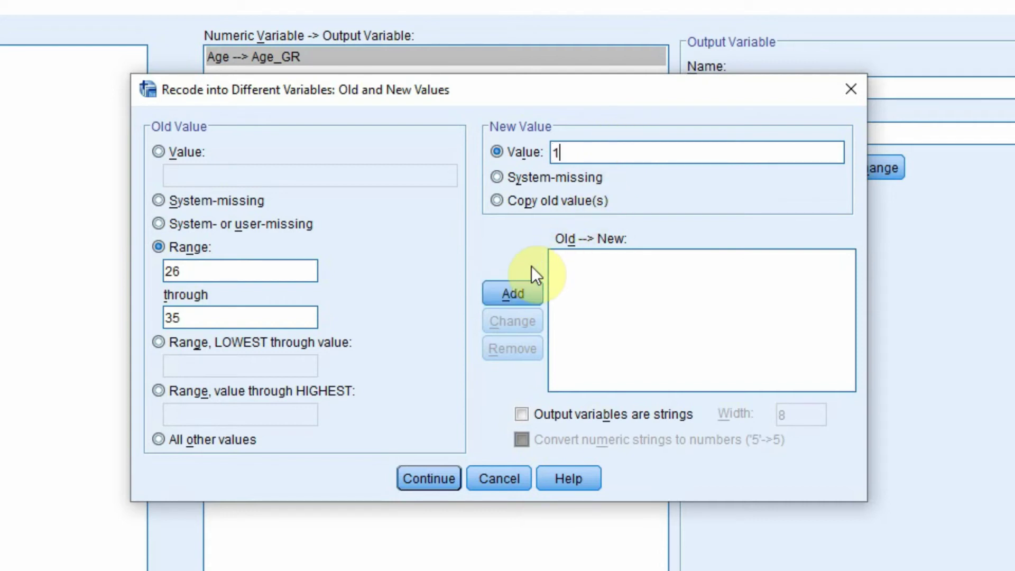
{"action": "left_click", "coordinate": [506, 293]}
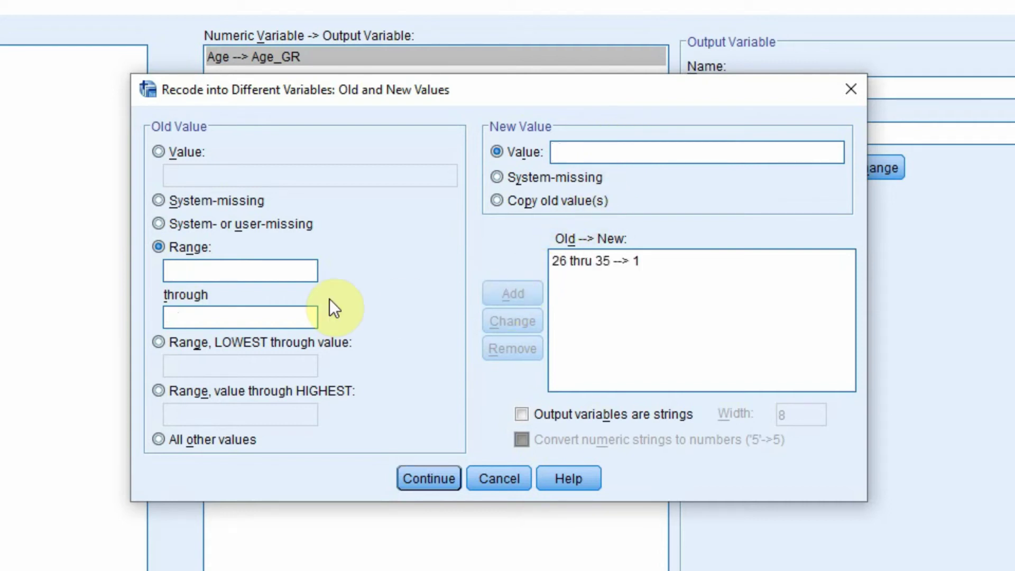
Add the range rule 36 through 45 → 2
{"action": "left_click", "coordinate": [221, 269]}
{"action": "type", "text": "36"}
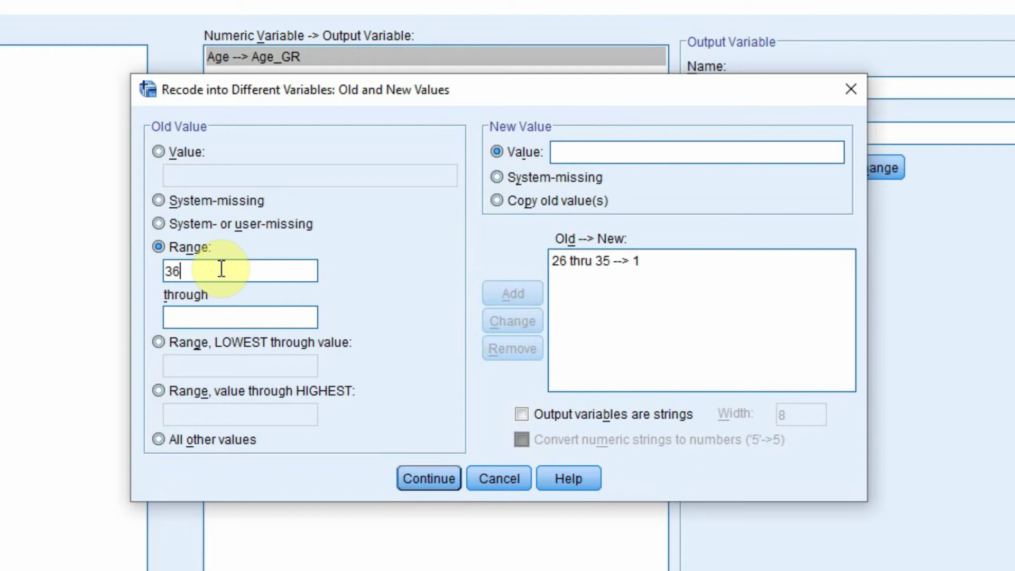
{"action": "left_click", "coordinate": [222, 312]}
{"action": "type", "text": "45"}
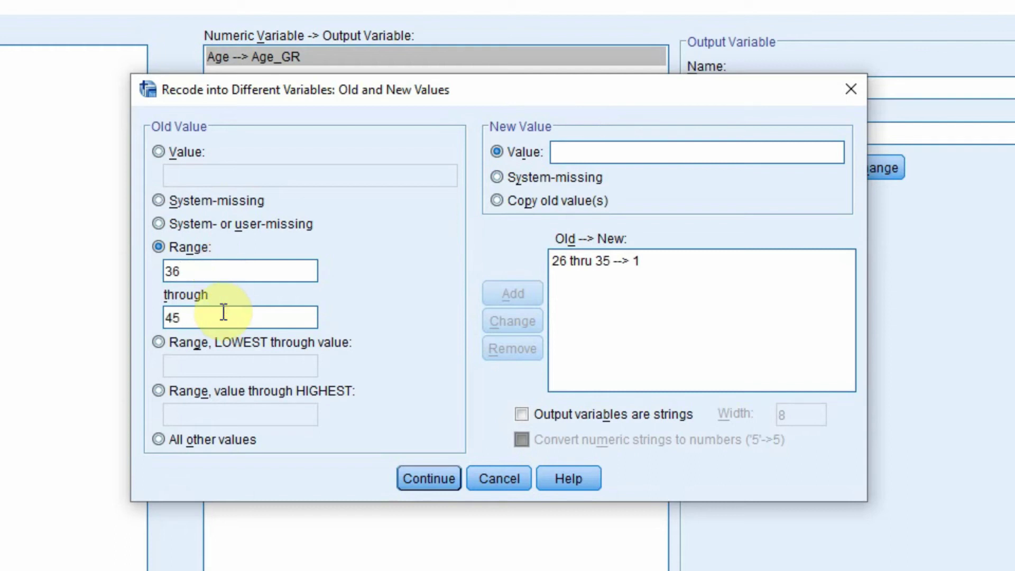
{"action": "left_click", "coordinate": [591, 156]}
{"action": "type", "text": "2"}
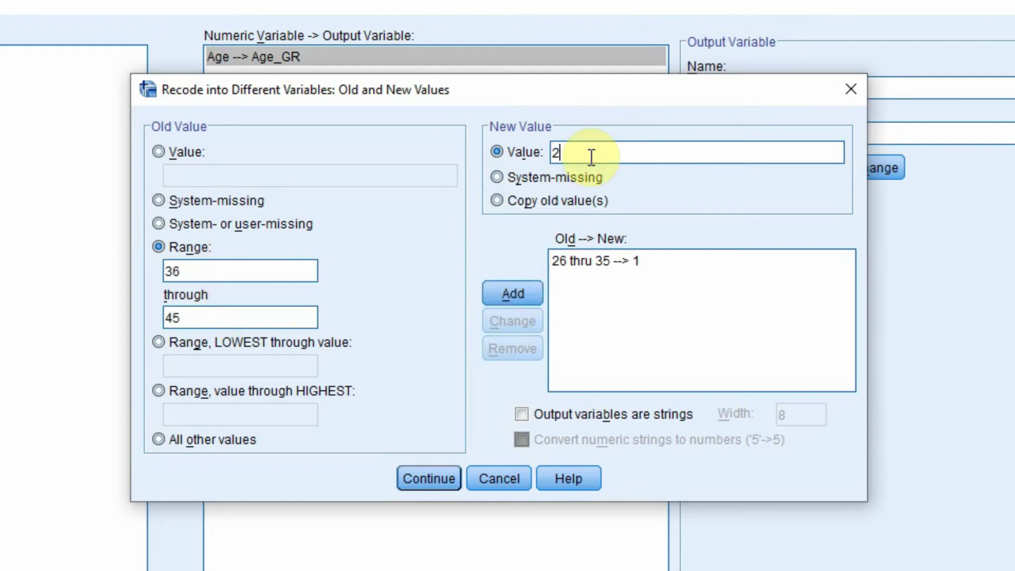
{"action": "left_click", "coordinate": [513, 285]}
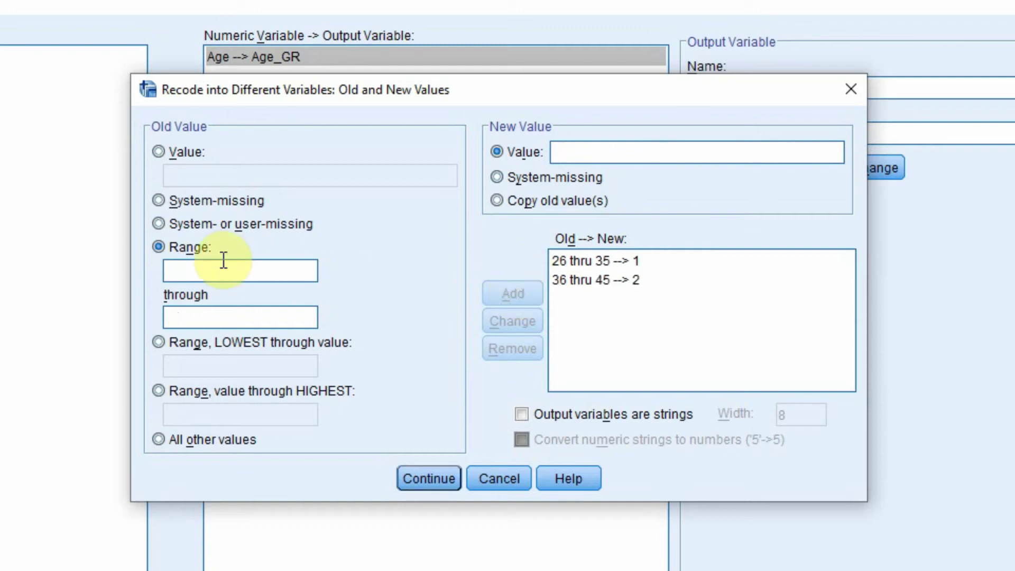
Add the range rule 46 through 55 → 3
{"action": "left_click", "coordinate": [191, 266]}
{"action": "type", "text": "46"}
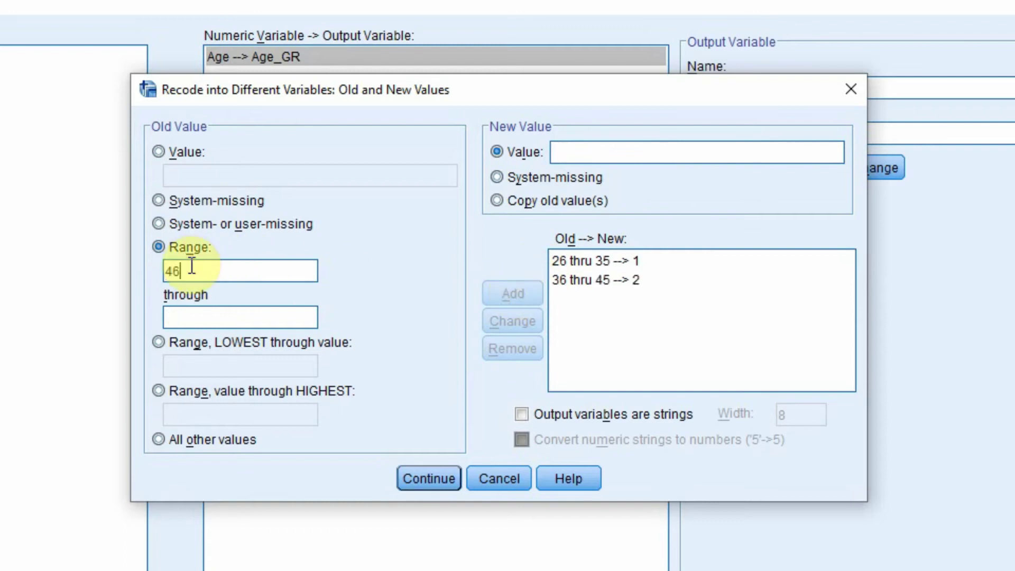
{"action": "left_click", "coordinate": [196, 310]}
{"action": "type", "text": "55"}
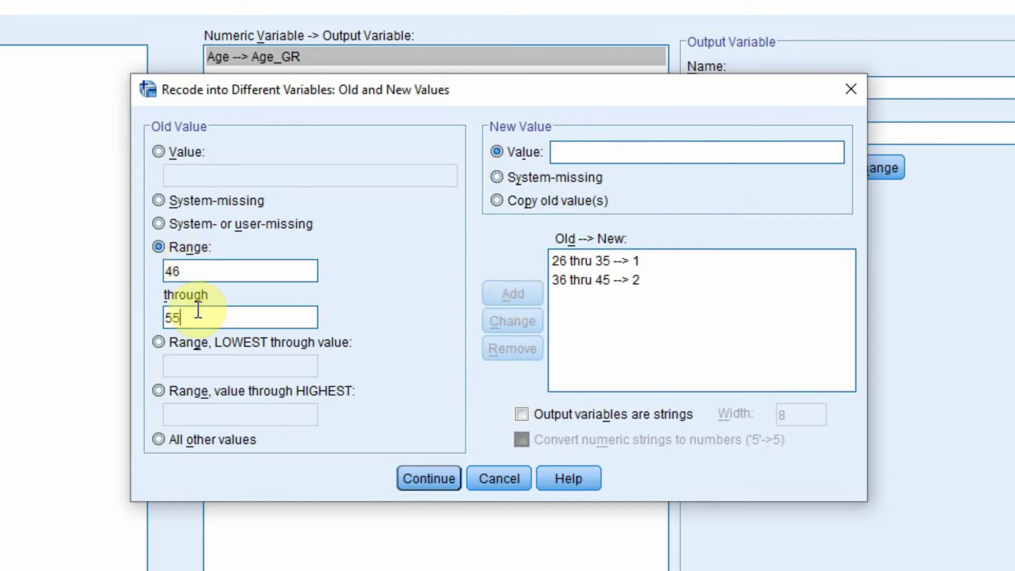
{"action": "left_click", "coordinate": [633, 156]}
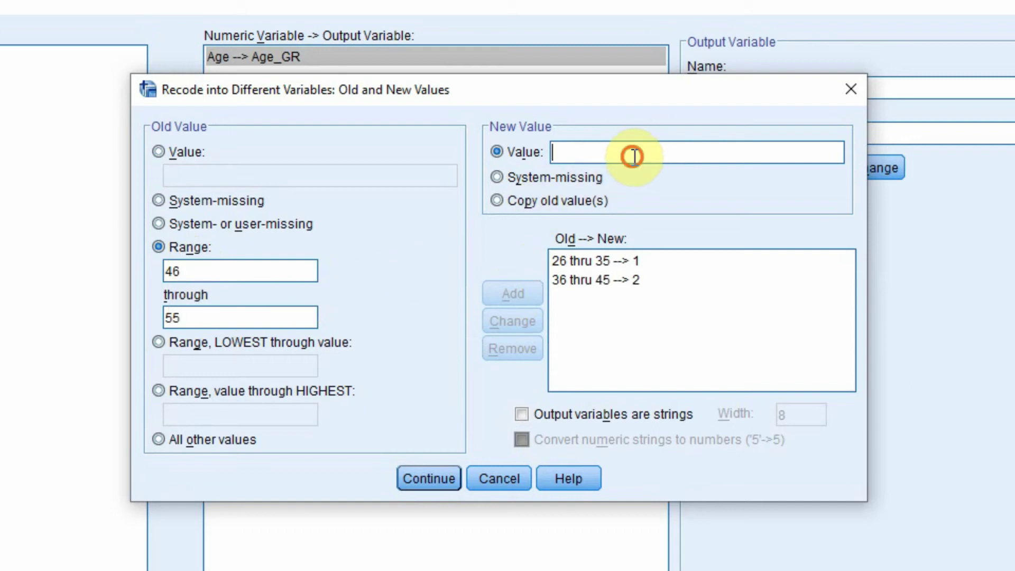
{"action": "type", "text": "3"}
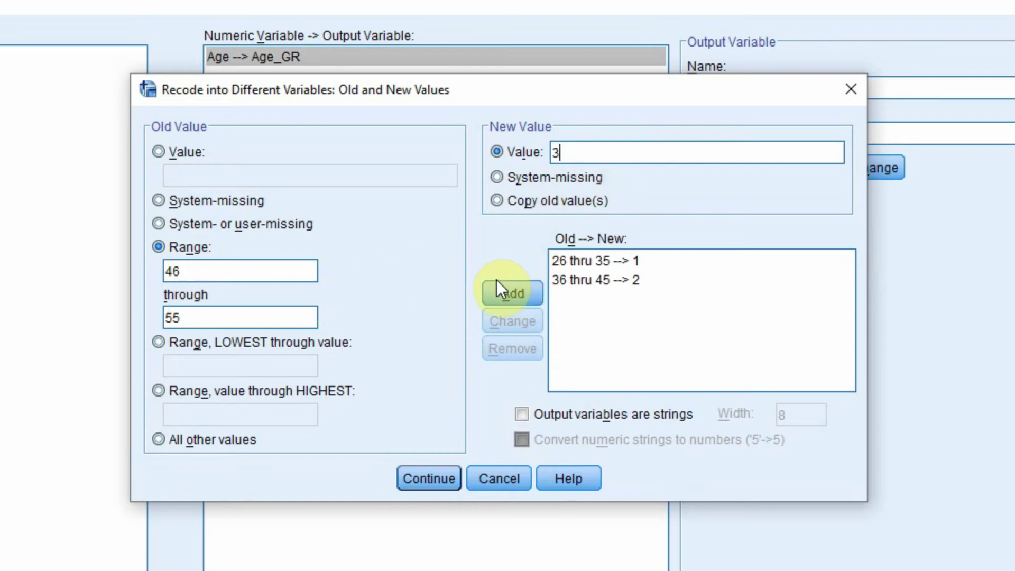
{"action": "left_click", "coordinate": [506, 291]}
Add the range rule 56 through 65 → 4
{"action": "left_click", "coordinate": [259, 273]}
{"action": "type", "text": "56"}
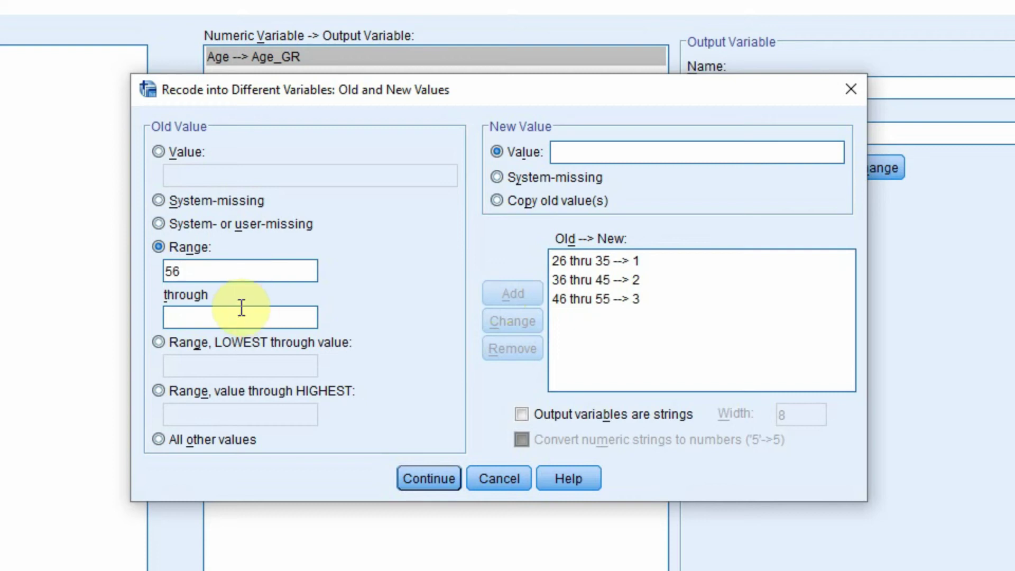
{"action": "left_click", "coordinate": [242, 309]}
{"action": "type", "text": "65"}
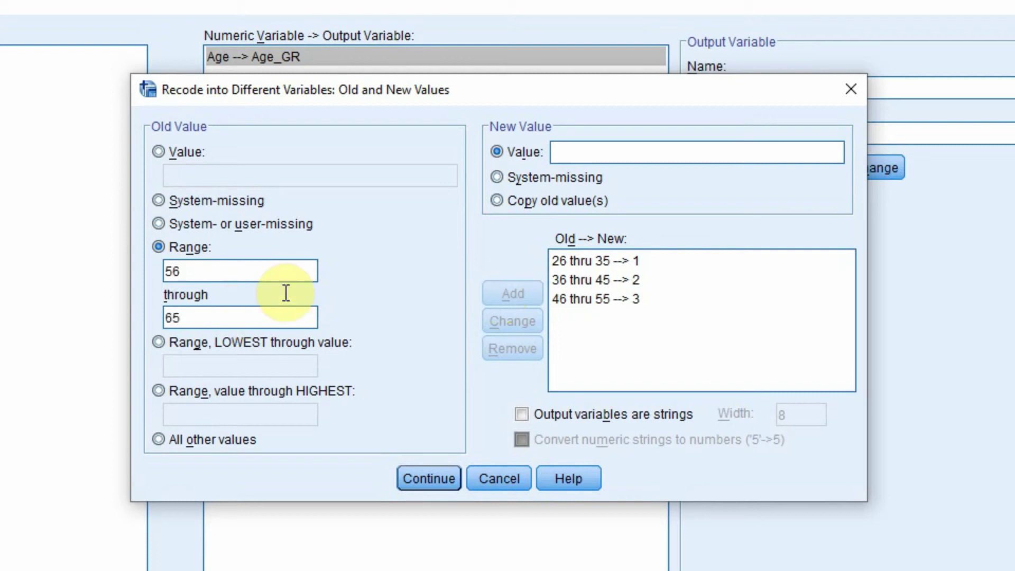
{"action": "left_click", "coordinate": [569, 158]}
{"action": "type", "text": "4"}
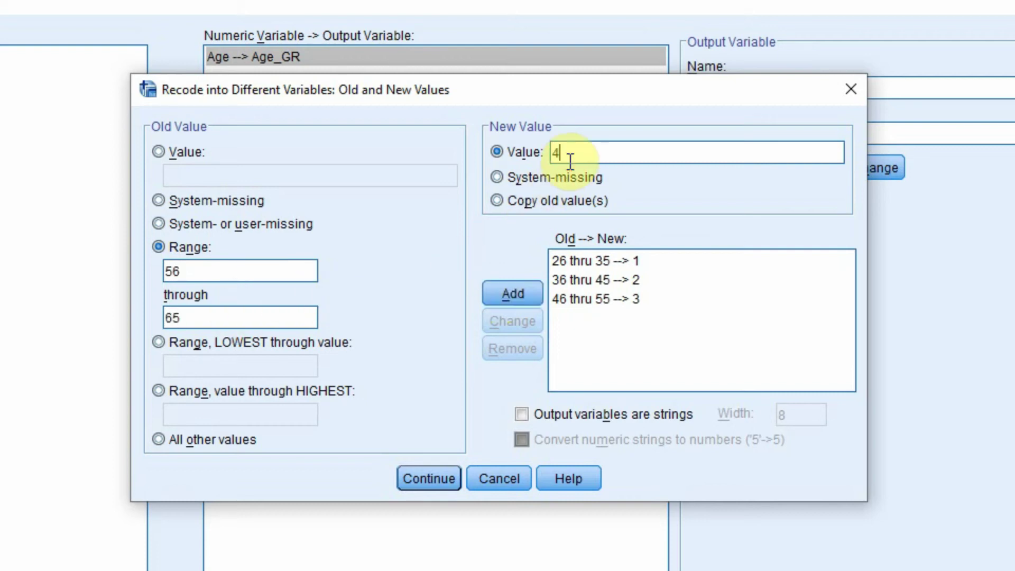
{"action": "left_click", "coordinate": [522, 291]}
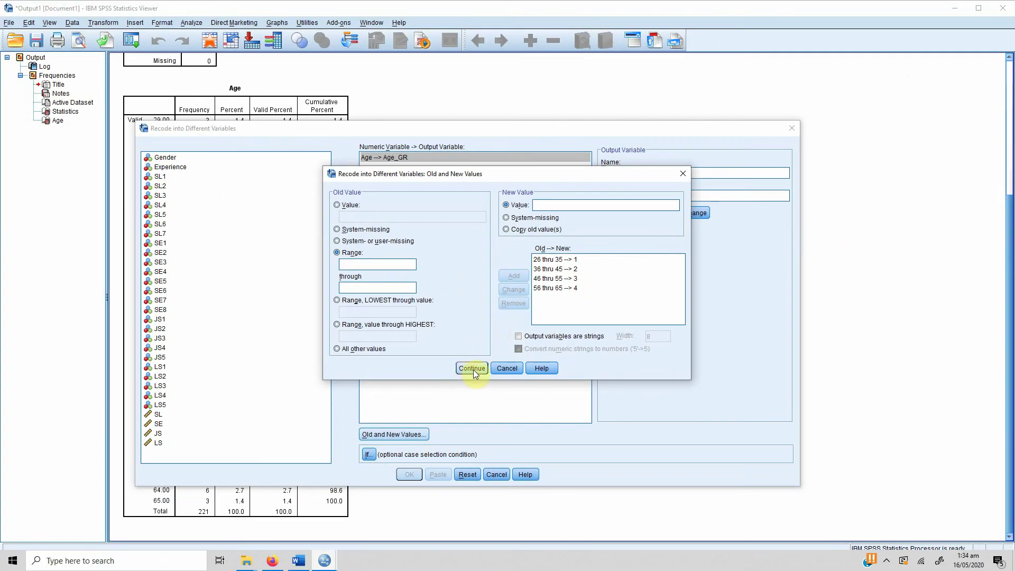
Apply the four rules to create Age_GR, then select it as variable 33 in Data.sav's Variable View
{"action": "left_click", "coordinate": [473, 368]}
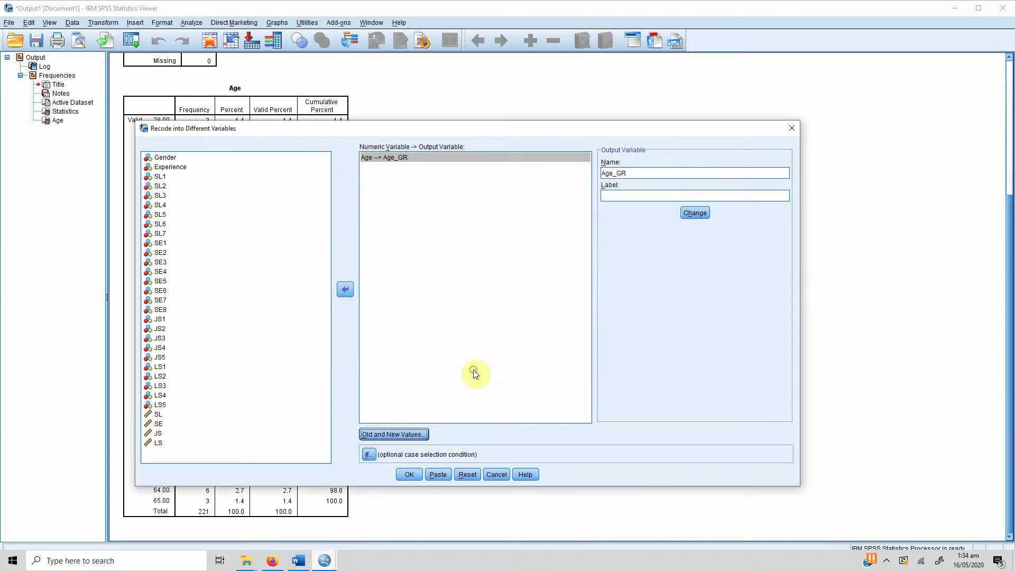
{"action": "left_click", "coordinate": [408, 475]}
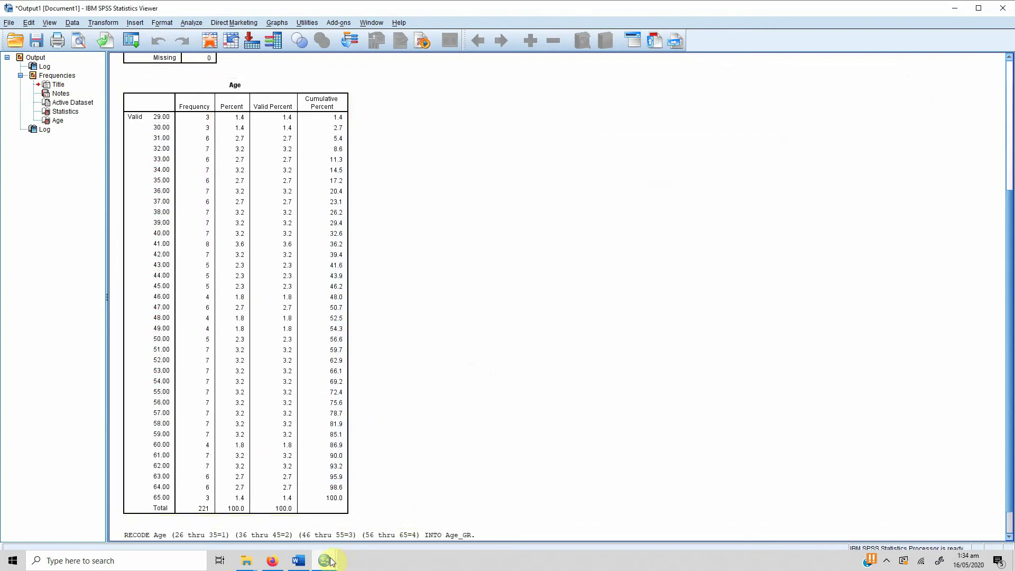
{"action": "mouse_move", "coordinate": [325, 560]}
{"action": "left_click", "coordinate": [411, 499]}
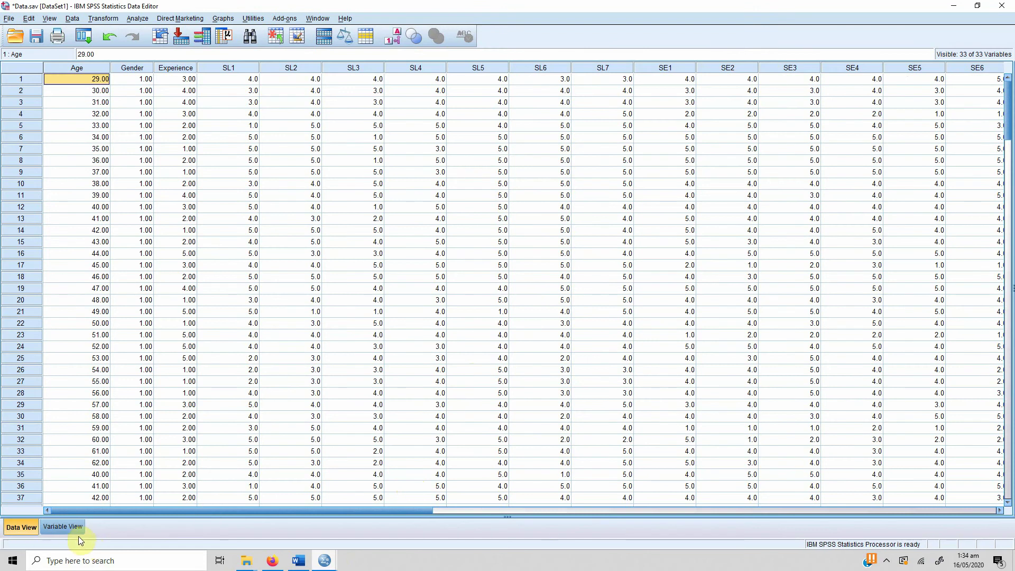
{"action": "left_click", "coordinate": [63, 526]}
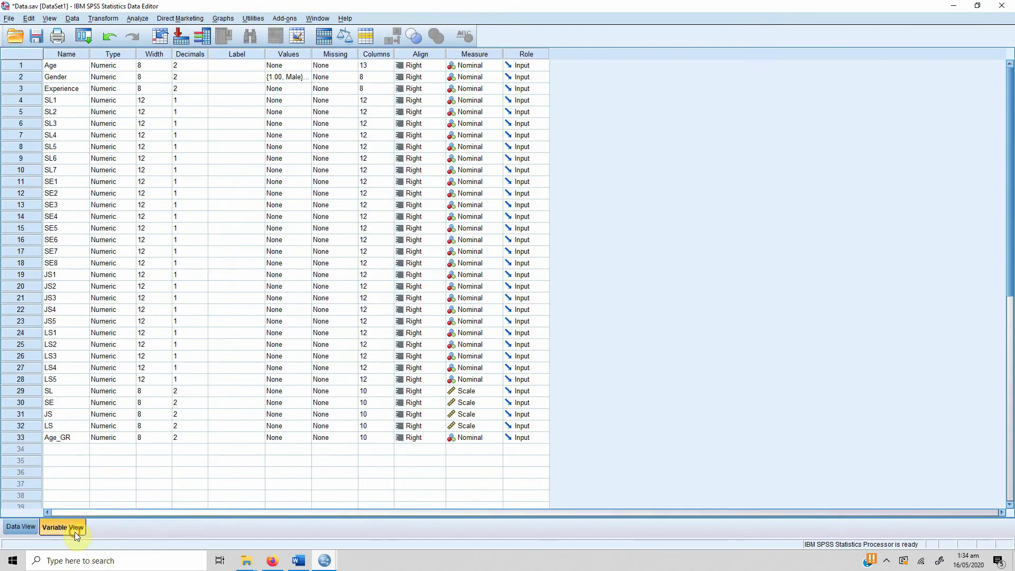
{"action": "left_click", "coordinate": [22, 437]}
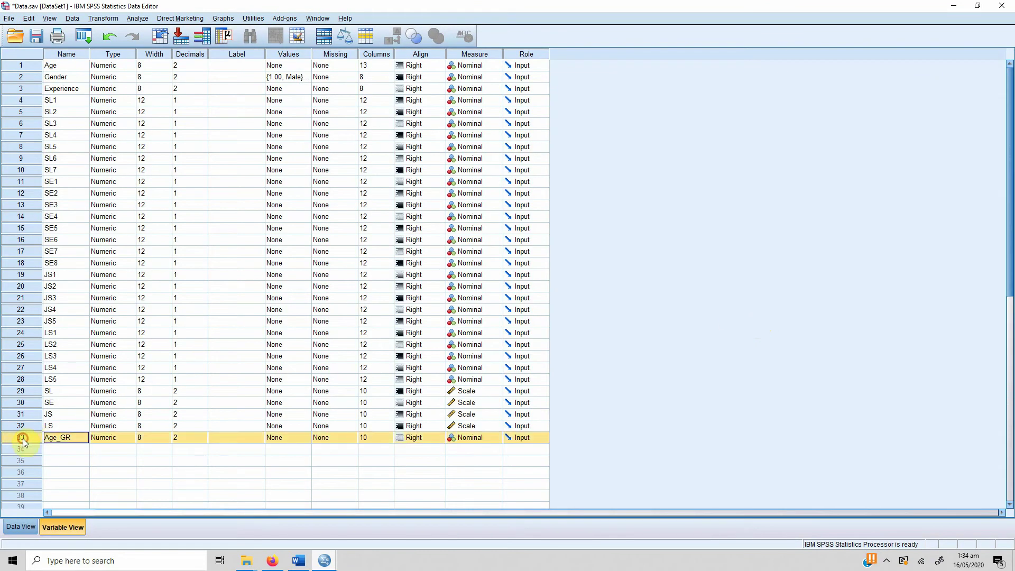
Run Frequencies on Age_GR alone, removing Age from the variable list
{"action": "left_click", "coordinate": [137, 18]}
{"action": "mouse_move", "coordinate": [186, 50]}
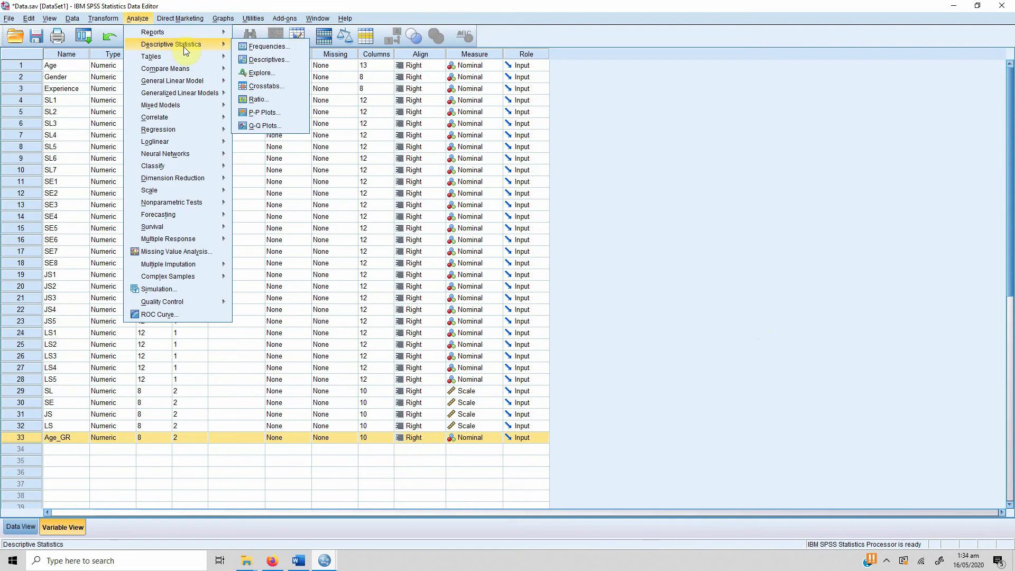
{"action": "left_click", "coordinate": [267, 47]}
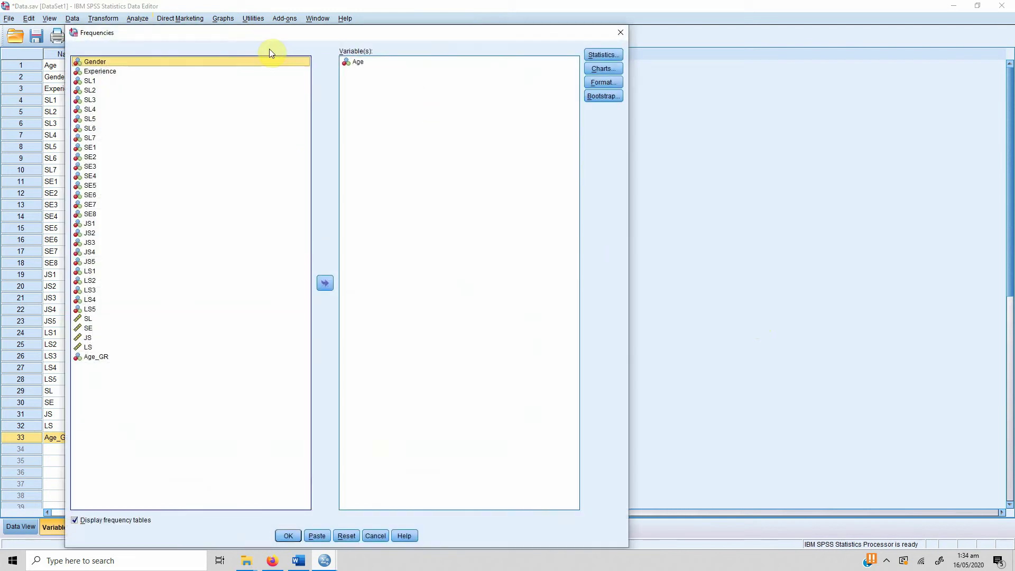
{"action": "left_click", "coordinate": [93, 356]}
{"action": "left_click", "coordinate": [320, 284]}
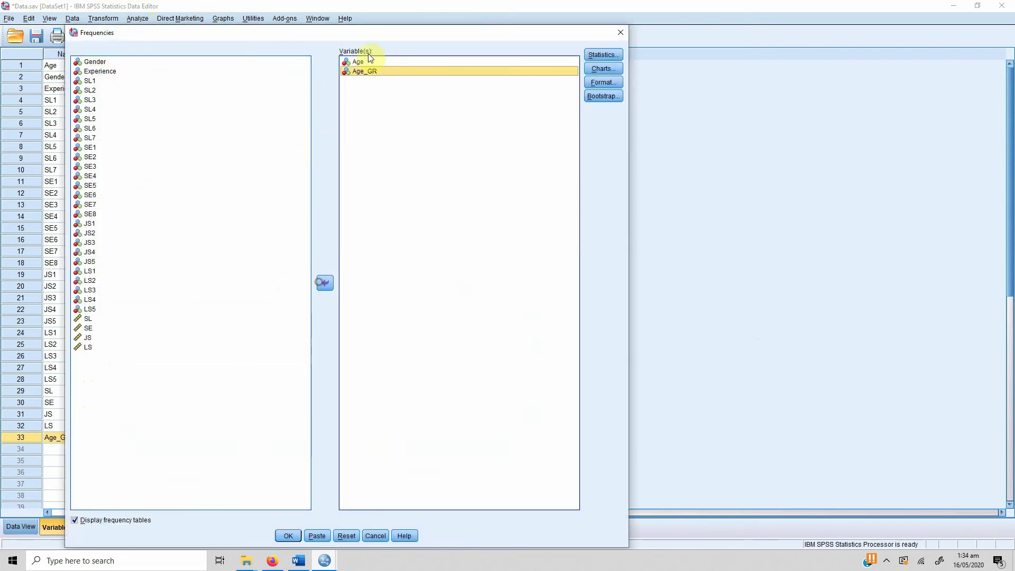
{"action": "left_click", "coordinate": [363, 61]}
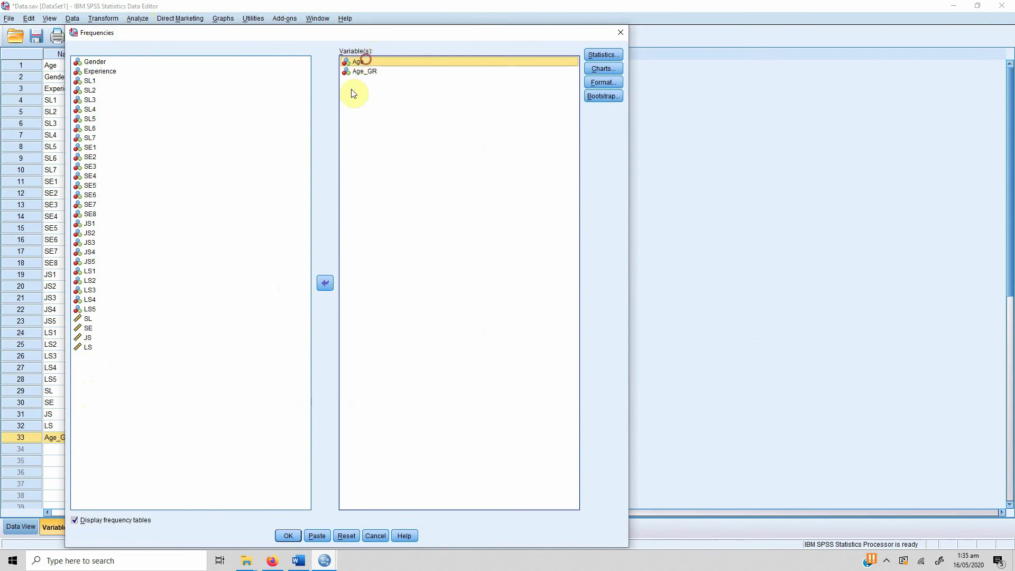
{"action": "left_click", "coordinate": [320, 284]}
{"action": "left_click", "coordinate": [281, 537]}
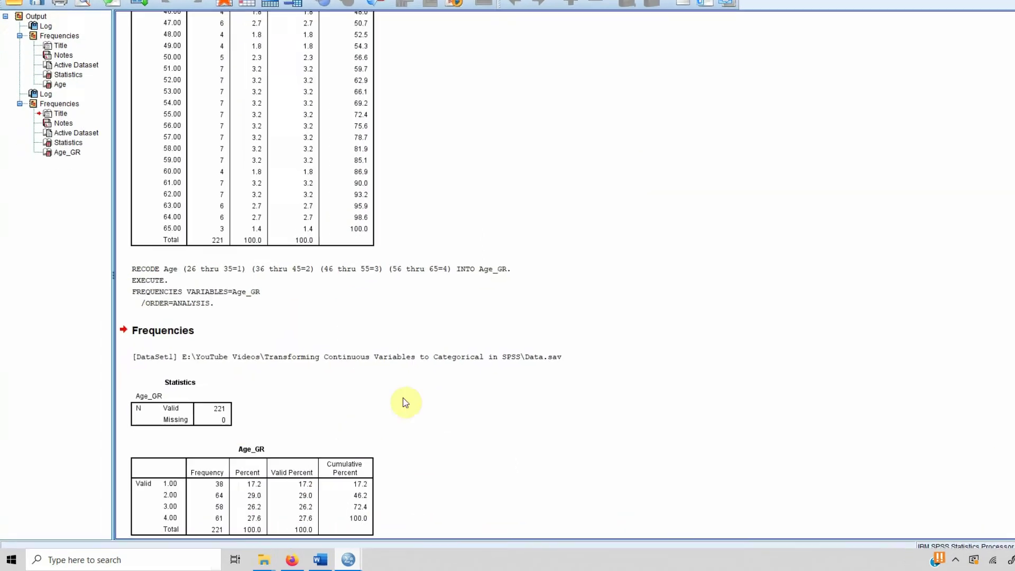
Select the Age_GR table showing 38, 64, 58 and 61 cases in groups 1–4
{"action": "left_click", "coordinate": [327, 502]}
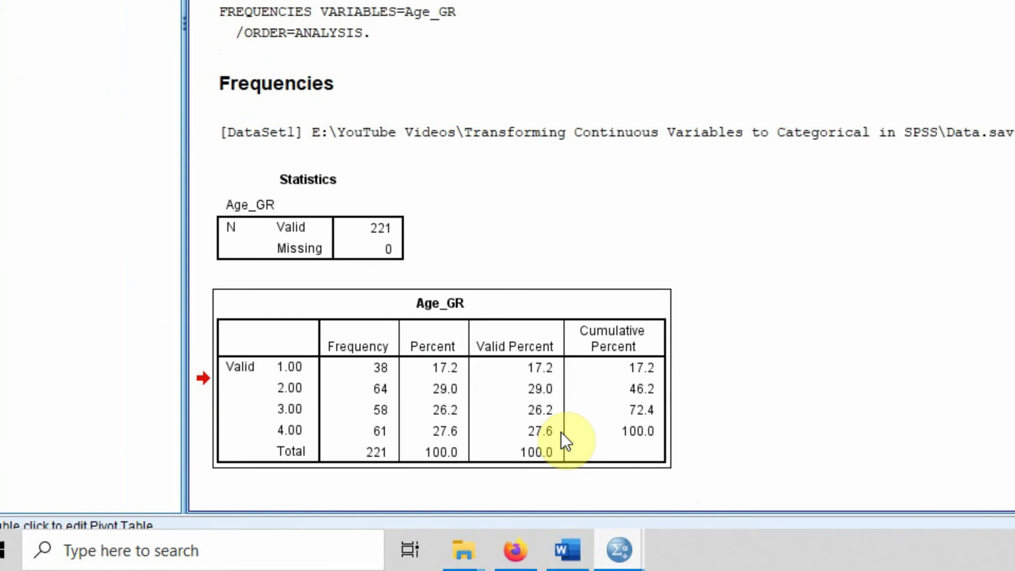
{"action": "scroll", "coordinate": [1011, 229], "scroll_direction": "up", "scroll_amount": 5}
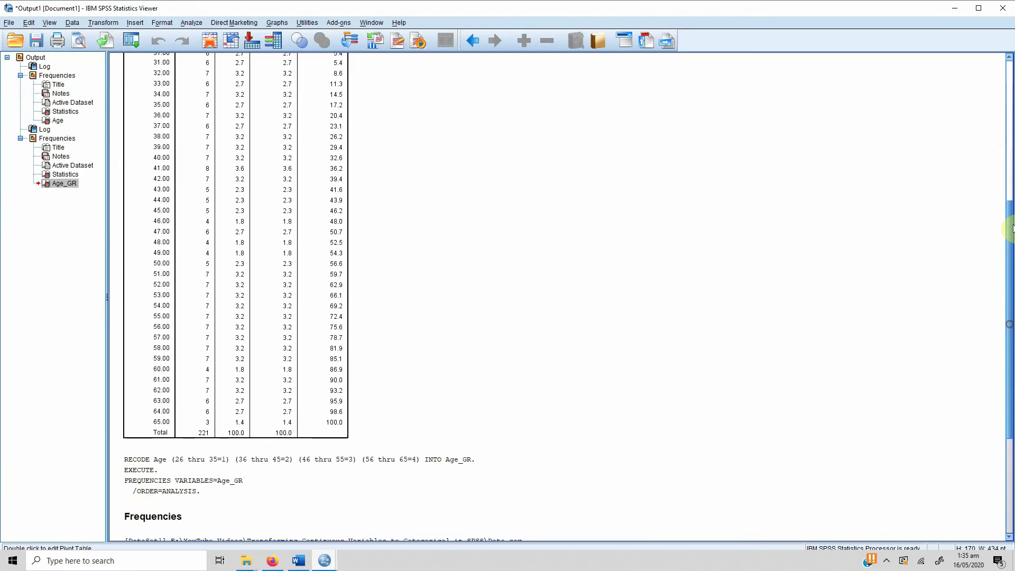
{"action": "scroll", "coordinate": [1011, 228], "scroll_direction": "up", "scroll_amount": 5}
{"action": "scroll", "coordinate": [1011, 229], "scroll_direction": "down", "scroll_amount": 15}
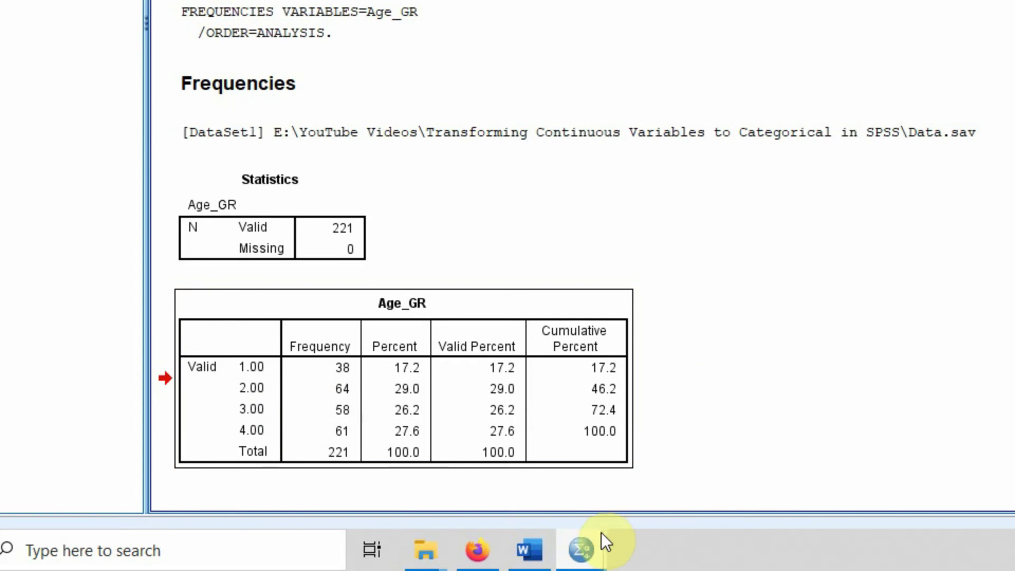
Back in Variable View, open Age_GR's value labels and label code 1 as '26-35'
{"action": "mouse_move", "coordinate": [591, 550]}
{"action": "left_click", "coordinate": [683, 431]}
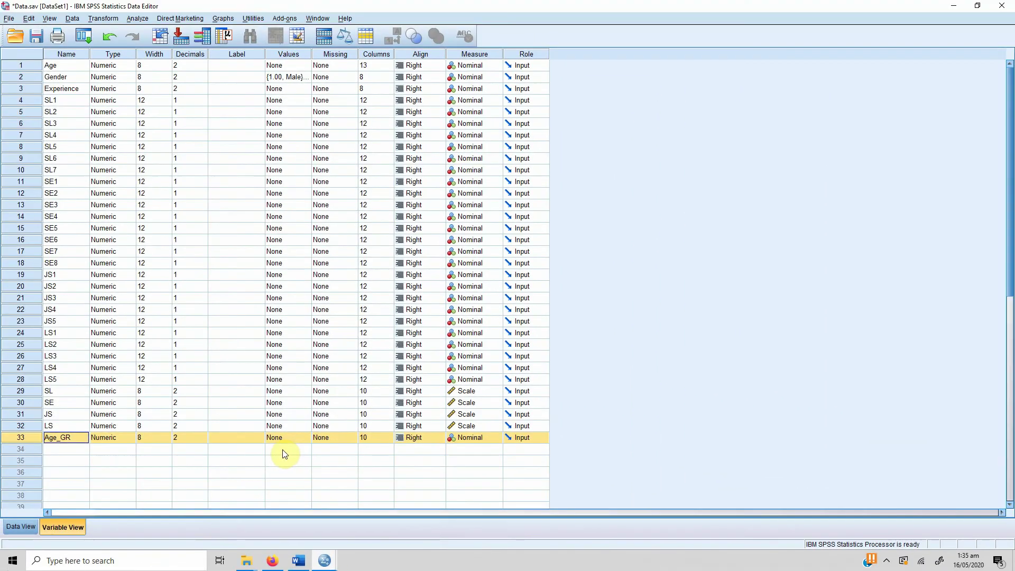
{"action": "left_click", "coordinate": [286, 437]}
{"action": "left_click", "coordinate": [307, 438]}
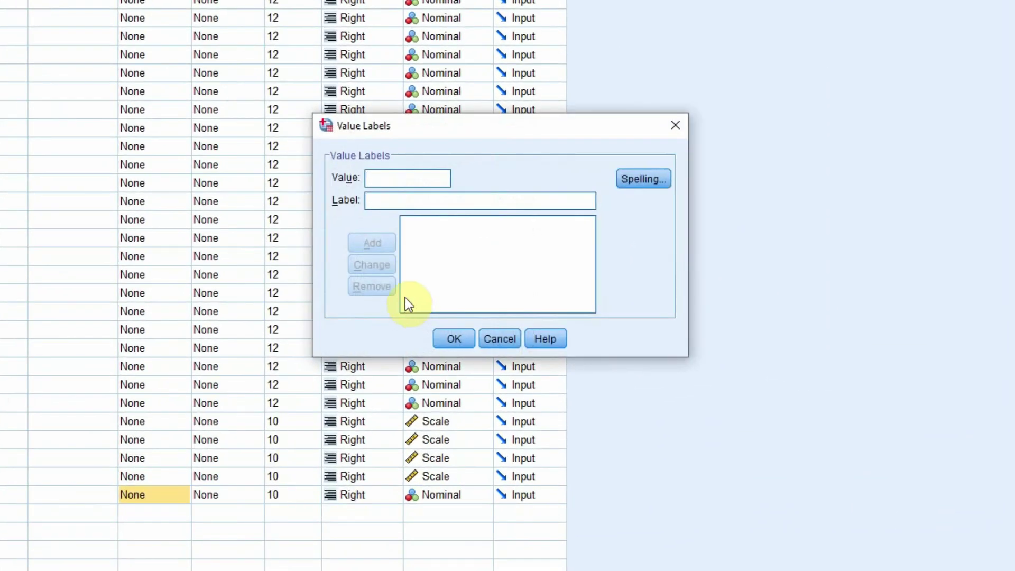
{"action": "type", "text": "1"}
{"action": "key", "text": "Tab"}
{"action": "type", "text": "26-35"}
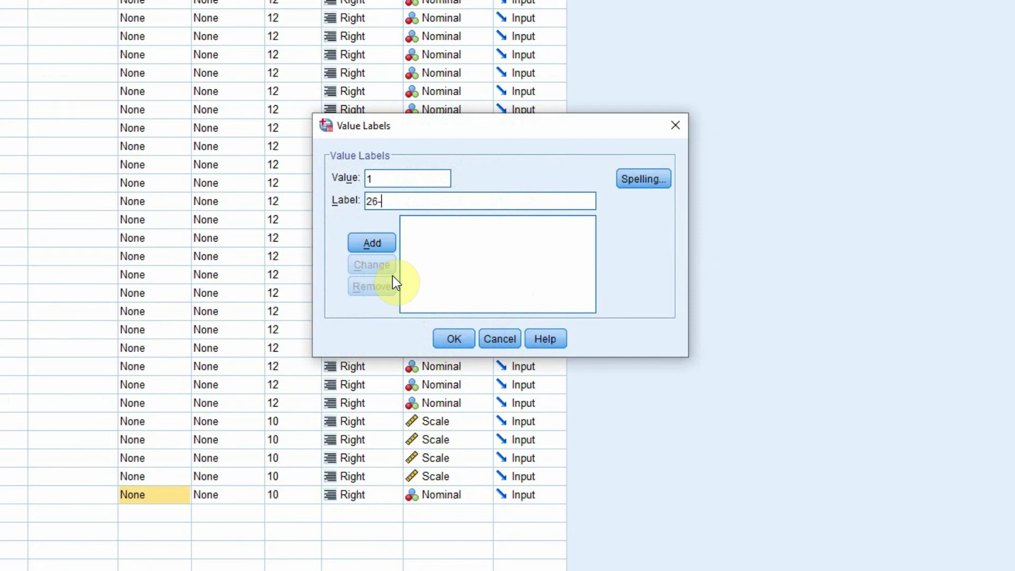
{"action": "left_click", "coordinate": [376, 241]}
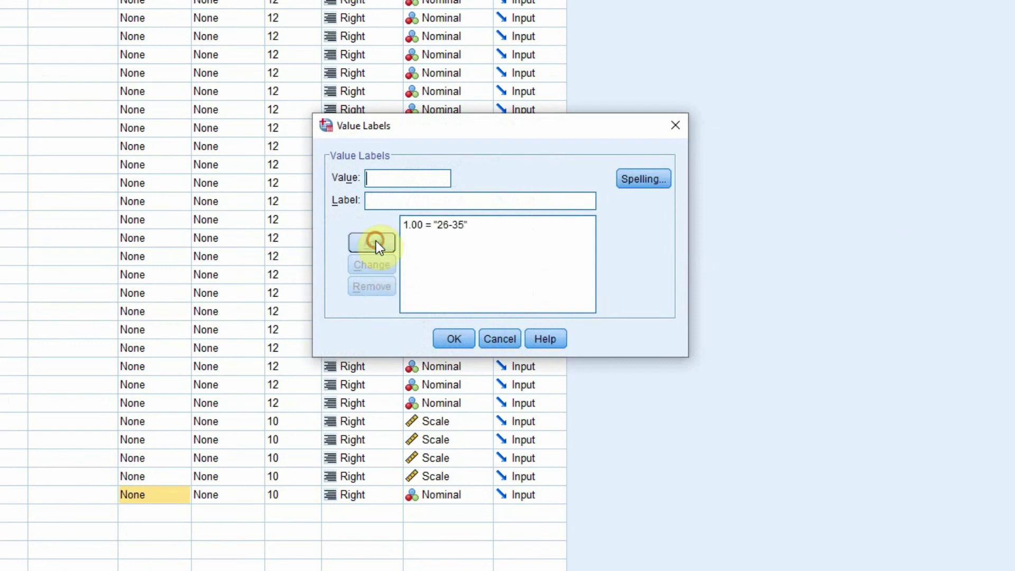
Label codes 2 and 3 as '36-45' and '46-55'
{"action": "type", "text": "2"}
{"action": "key", "text": "Tab"}
{"action": "type", "text": "36-45"}
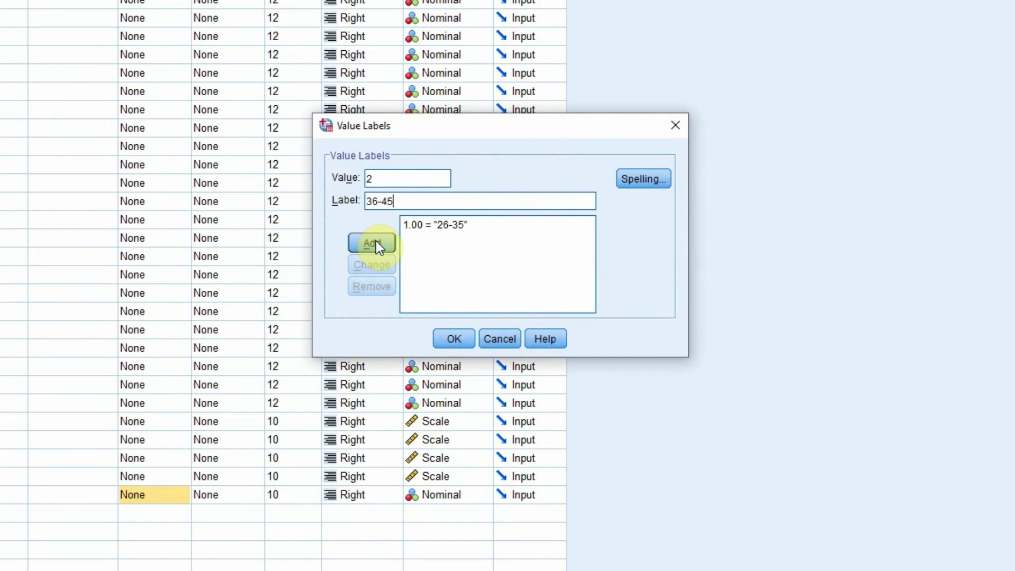
{"action": "left_click", "coordinate": [373, 243]}
{"action": "type", "text": "3"}
{"action": "key", "text": "Tab"}
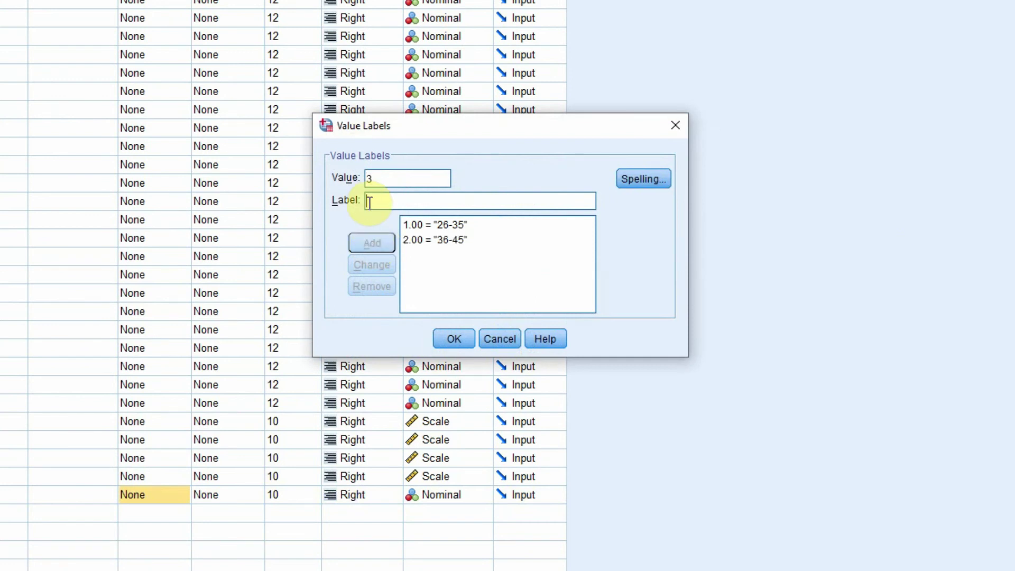
{"action": "type", "text": "46-55"}
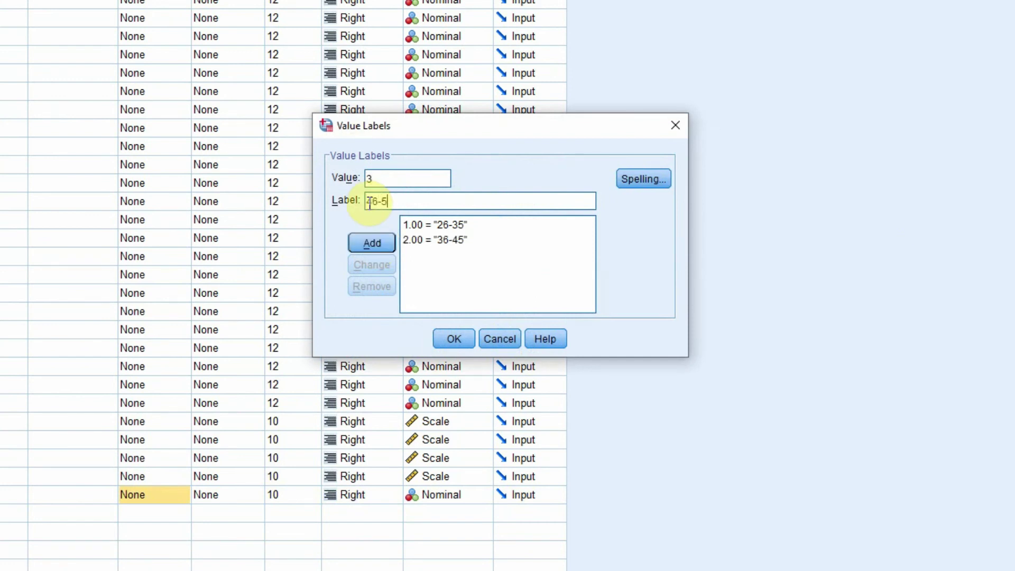
{"action": "left_click", "coordinate": [370, 249]}
Label code 4 as '56-65' and save the four value labels
{"action": "type", "text": "4"}
{"action": "key", "text": "Tab"}
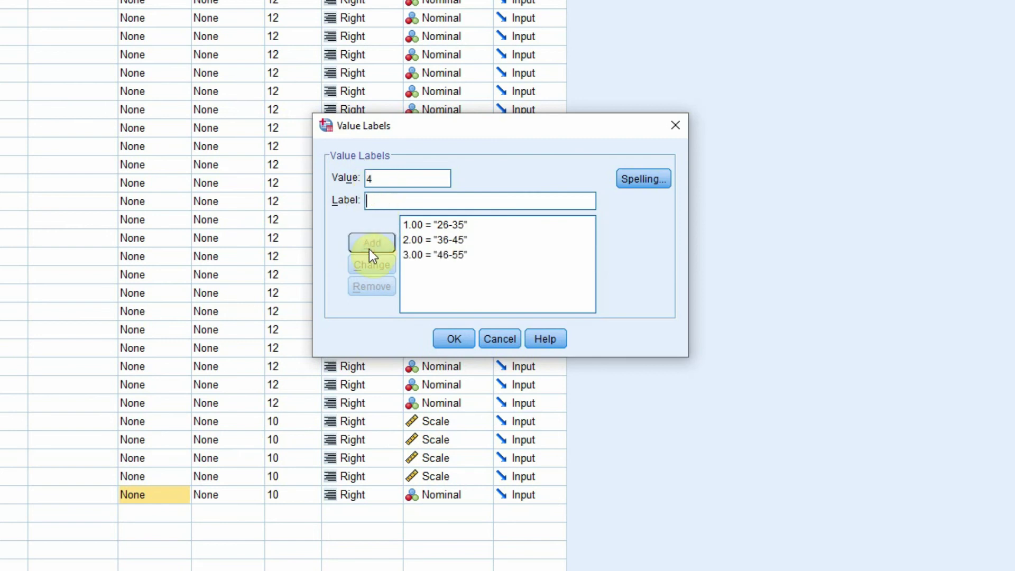
{"action": "type", "text": "56-65"}
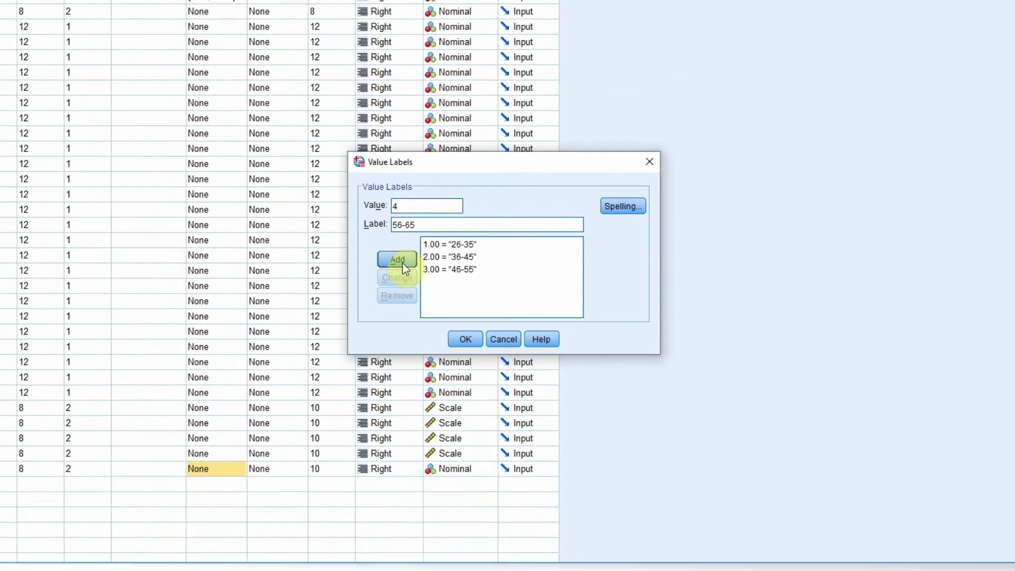
{"action": "left_click", "coordinate": [402, 262]}
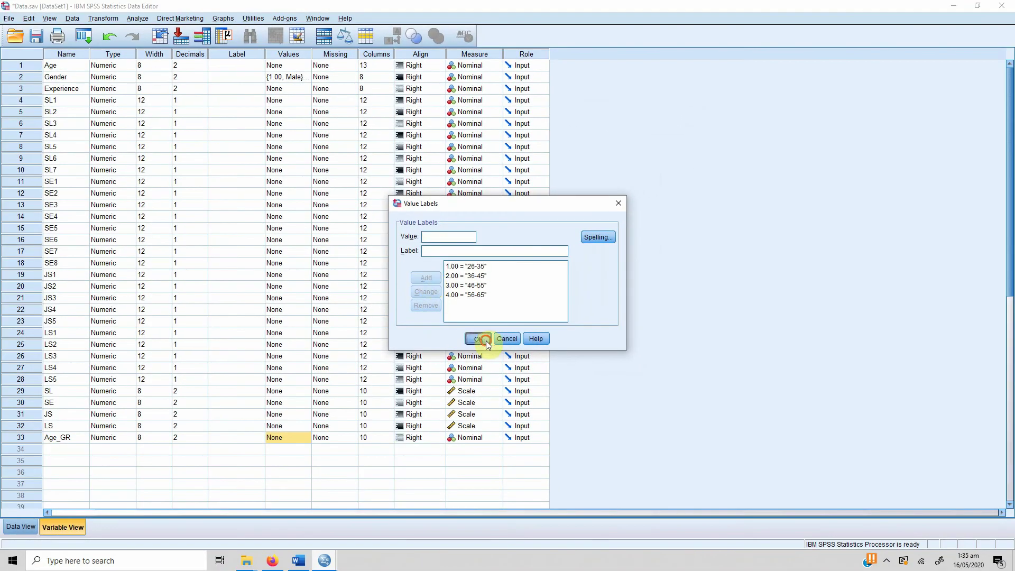
{"action": "left_click", "coordinate": [465, 339]}
Rerun Frequencies on Age_GR and select the table with rows 26-35 through 56-65
{"action": "left_click", "coordinate": [138, 18]}
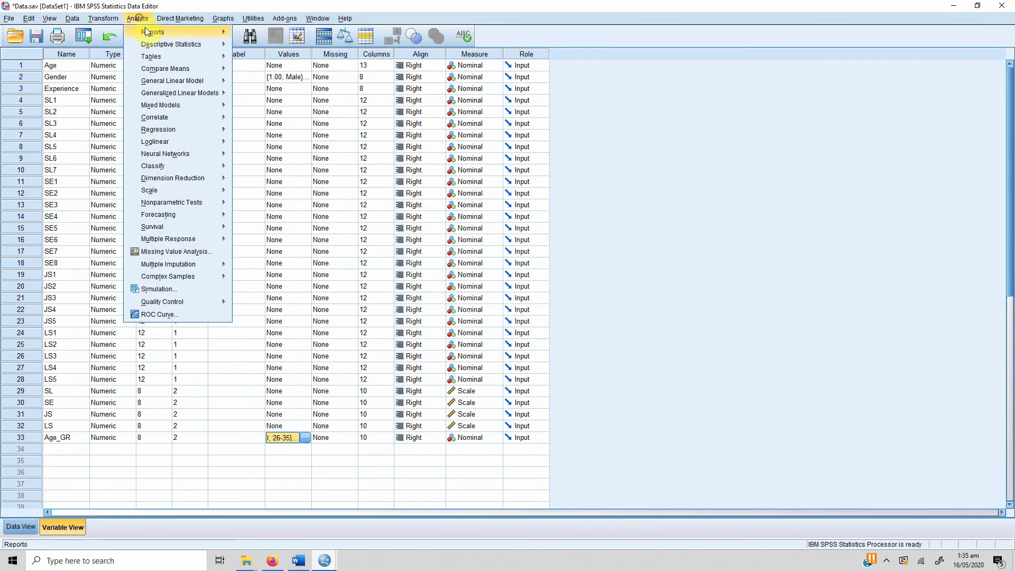
{"action": "mouse_move", "coordinate": [201, 44]}
{"action": "left_click", "coordinate": [259, 45]}
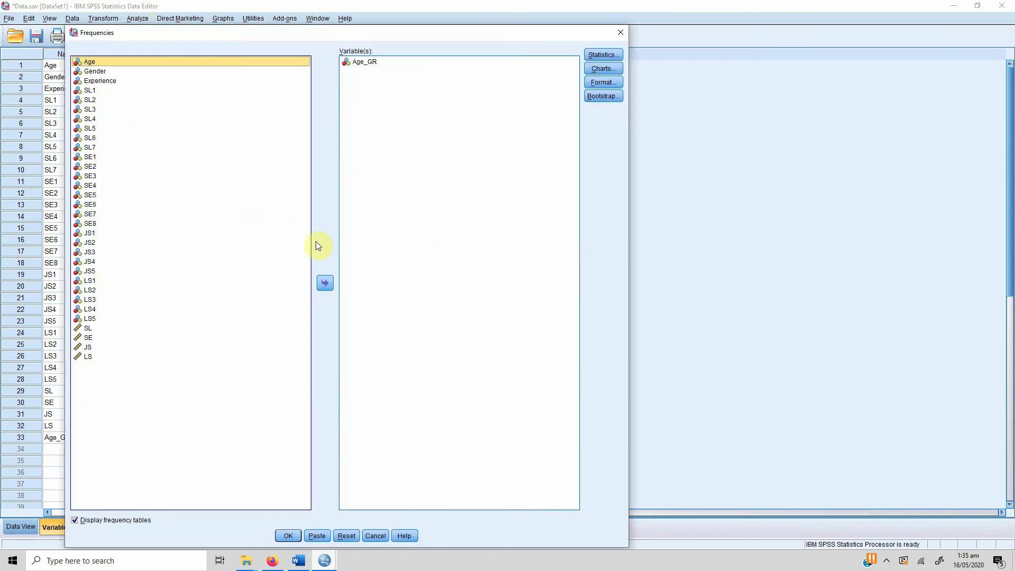
{"action": "left_click", "coordinate": [288, 535]}
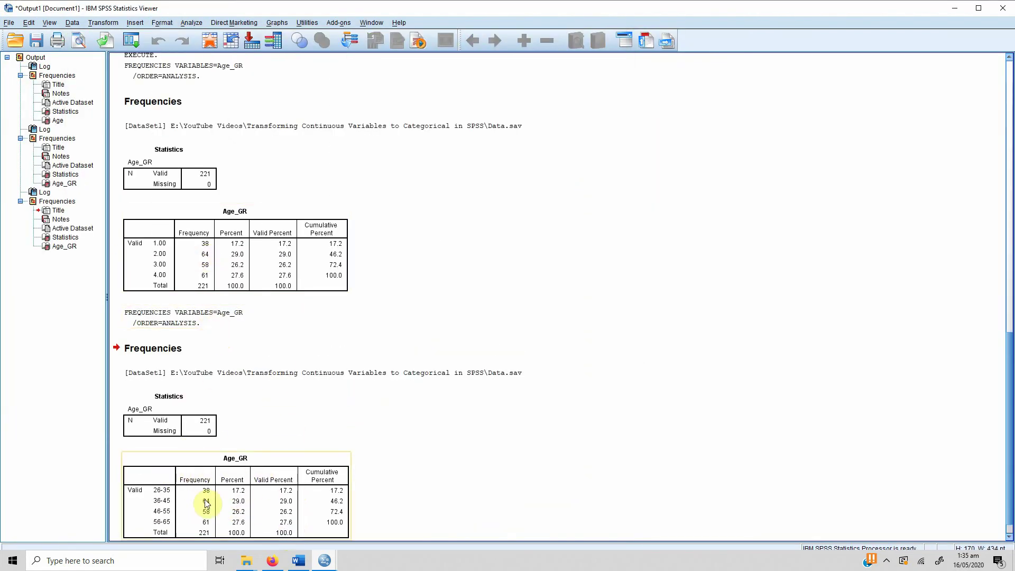
{"action": "left_click", "coordinate": [206, 504]}
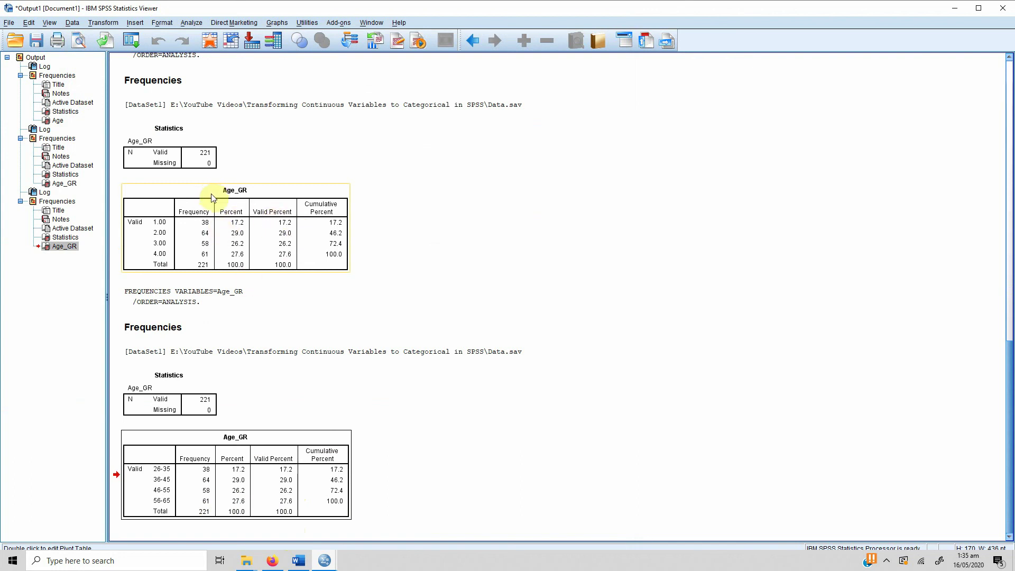